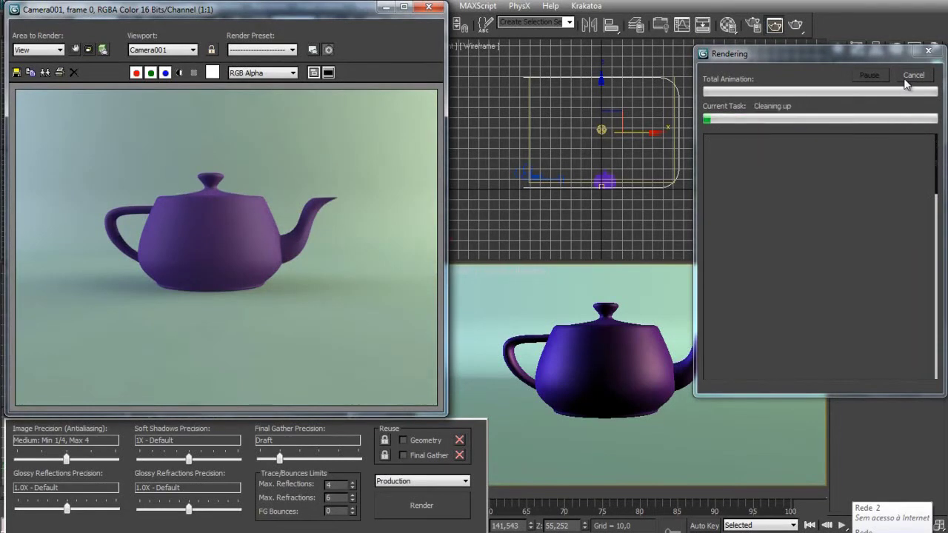
Close the finished test render window and the Environment and Effects dialog.
{"action": "left_click", "coordinate": [429, 9]}
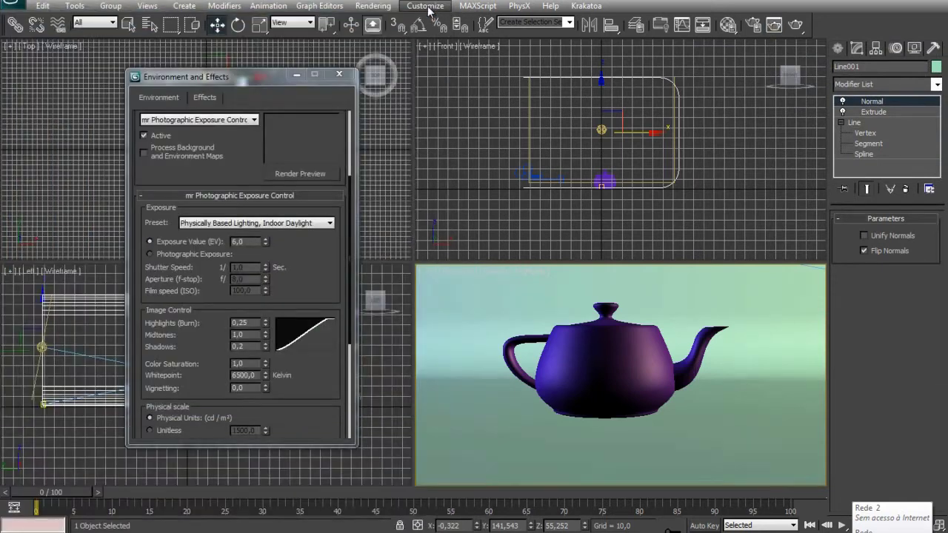
{"action": "left_click", "coordinate": [341, 70]}
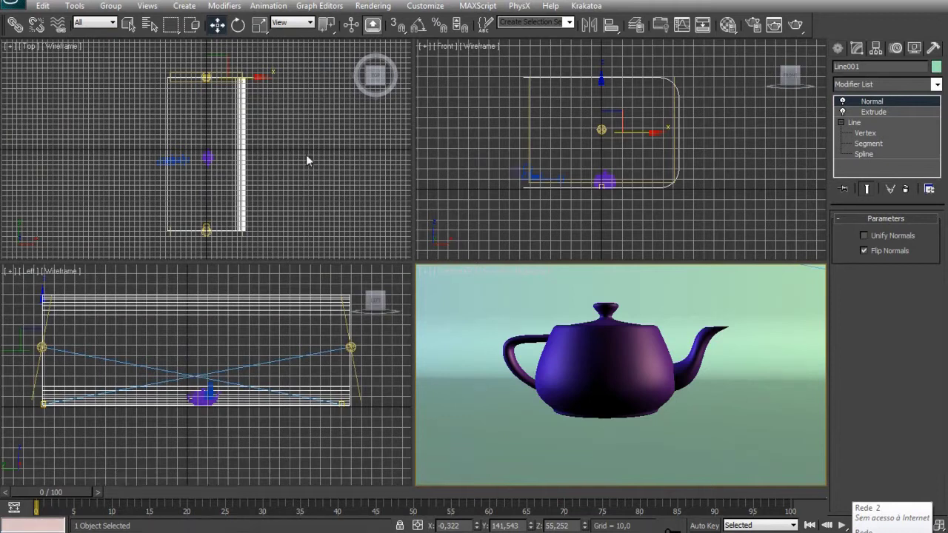
Set the 01 - Default material's Diffuse to pure white and assign it to backdrop Line001.
{"action": "left_click", "coordinate": [362, 194]}
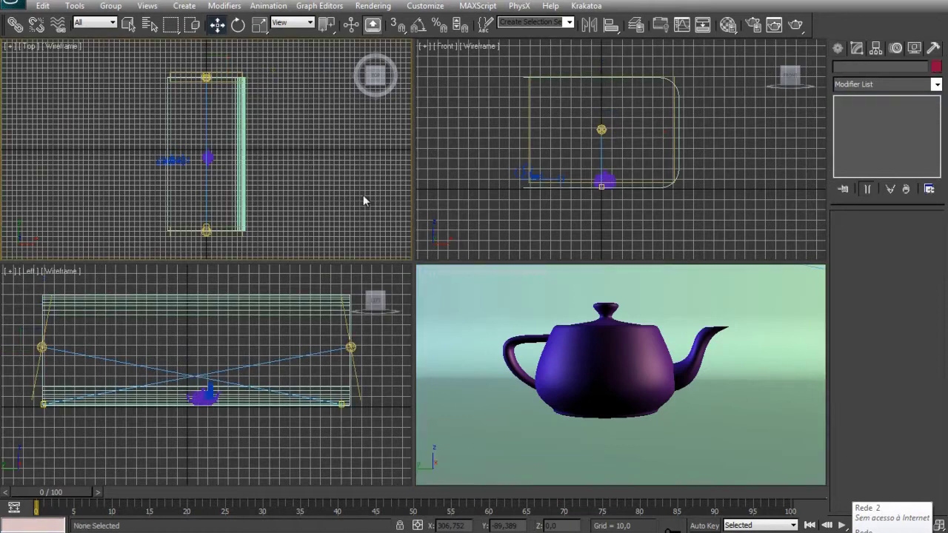
{"action": "left_click", "coordinate": [725, 29]}
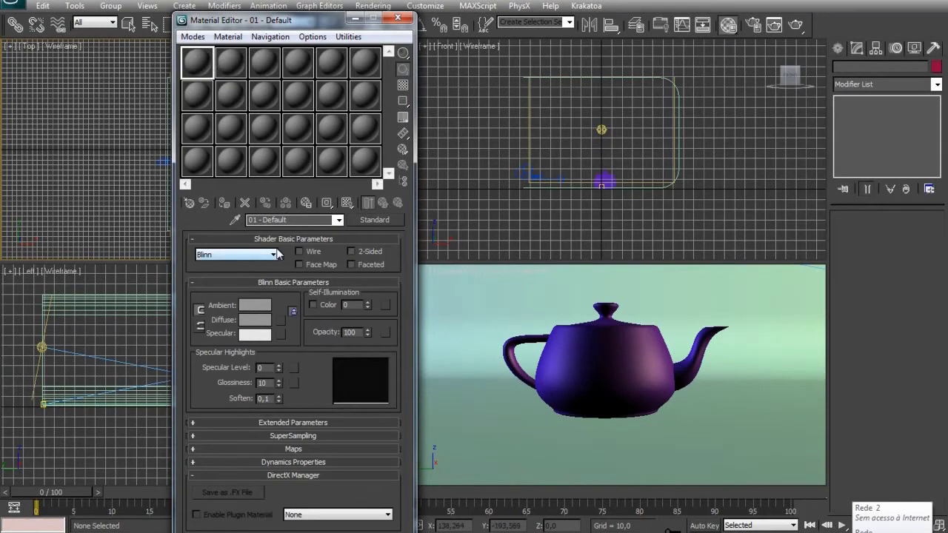
{"action": "left_click", "coordinate": [259, 323]}
{"action": "left_click_drag", "start_coordinate": [390, 143], "coordinate": [386, 164]}
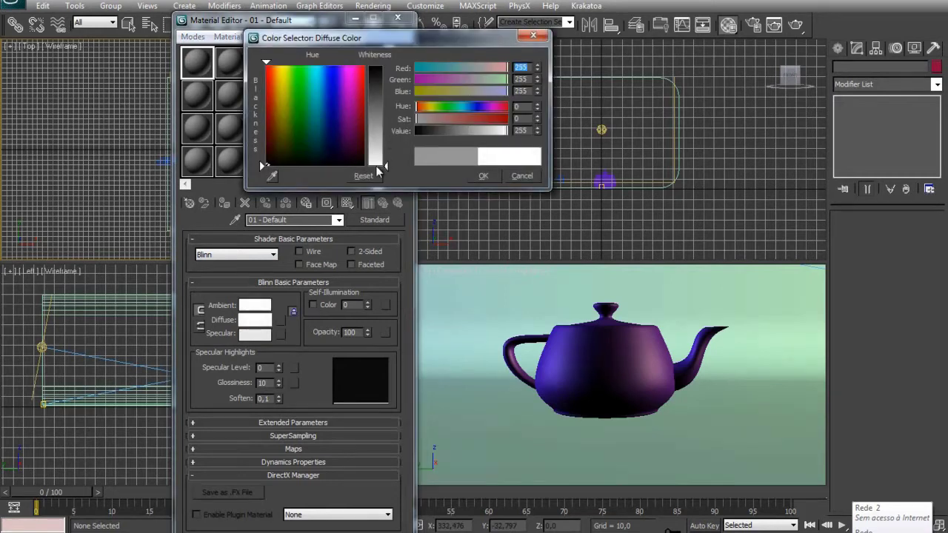
{"action": "left_click", "coordinate": [473, 176]}
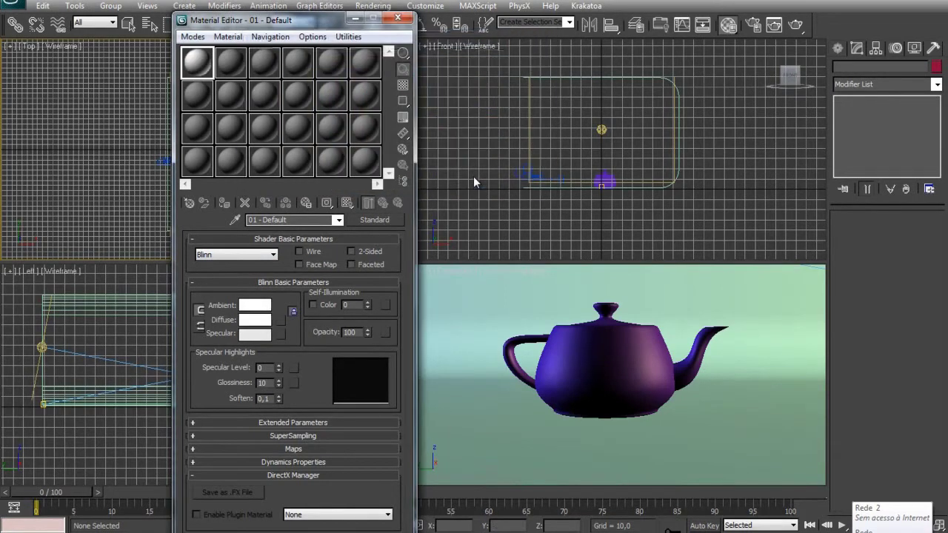
{"action": "left_click", "coordinate": [460, 294]}
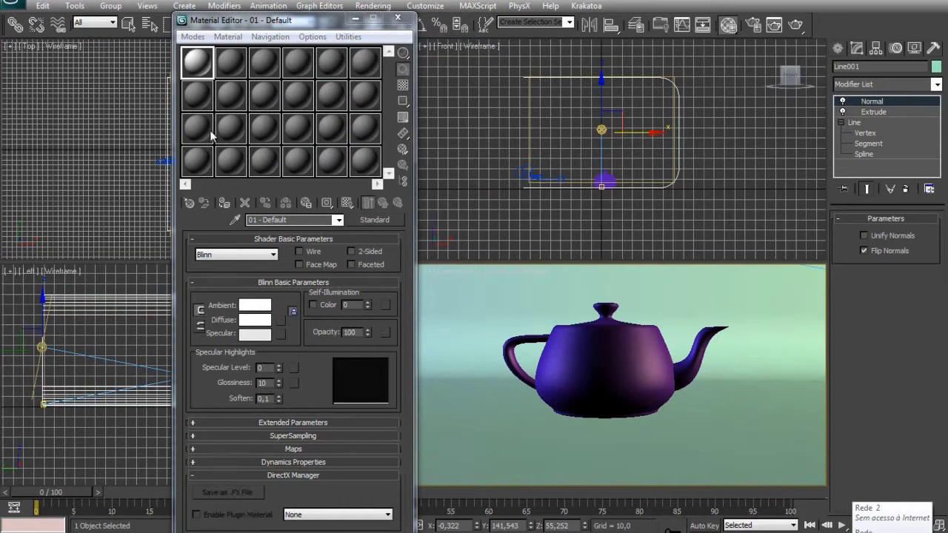
{"action": "left_click", "coordinate": [222, 206]}
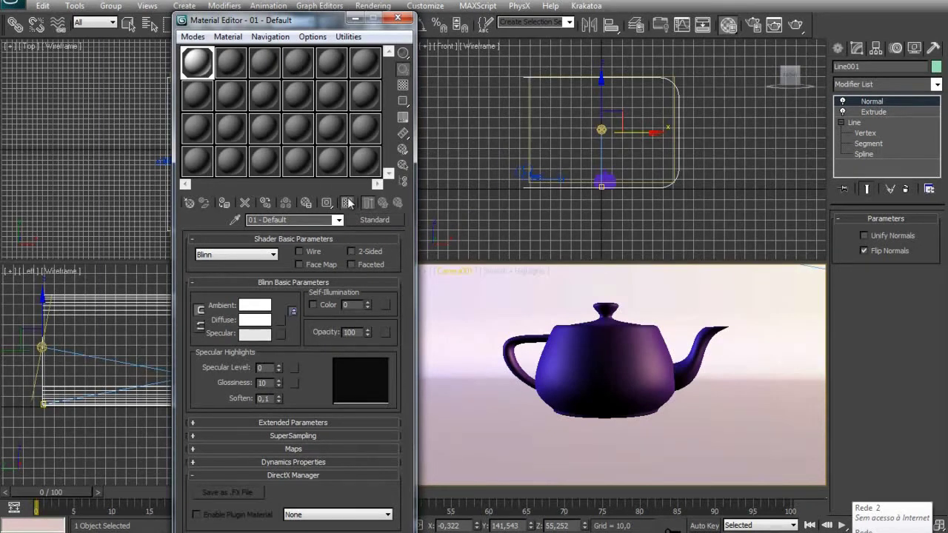
Make slot 02 an Arch & Design material with the Copper template and assign it to the teapot.
{"action": "left_click", "coordinate": [584, 384]}
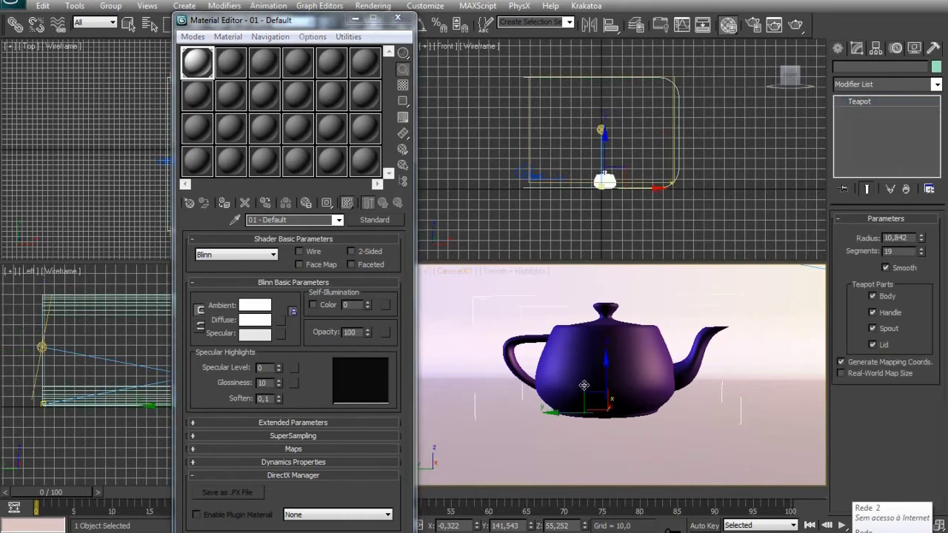
{"action": "left_click", "coordinate": [232, 66]}
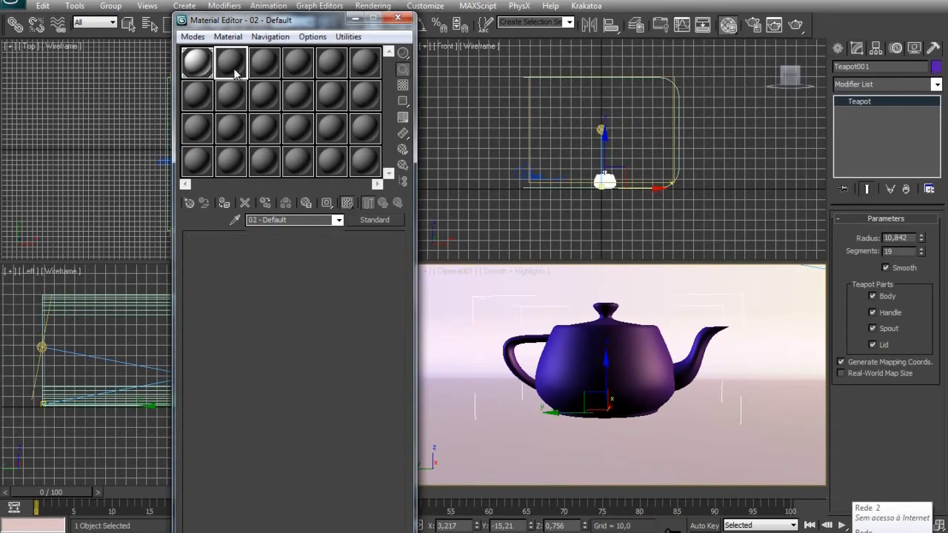
{"action": "left_click", "coordinate": [373, 220]}
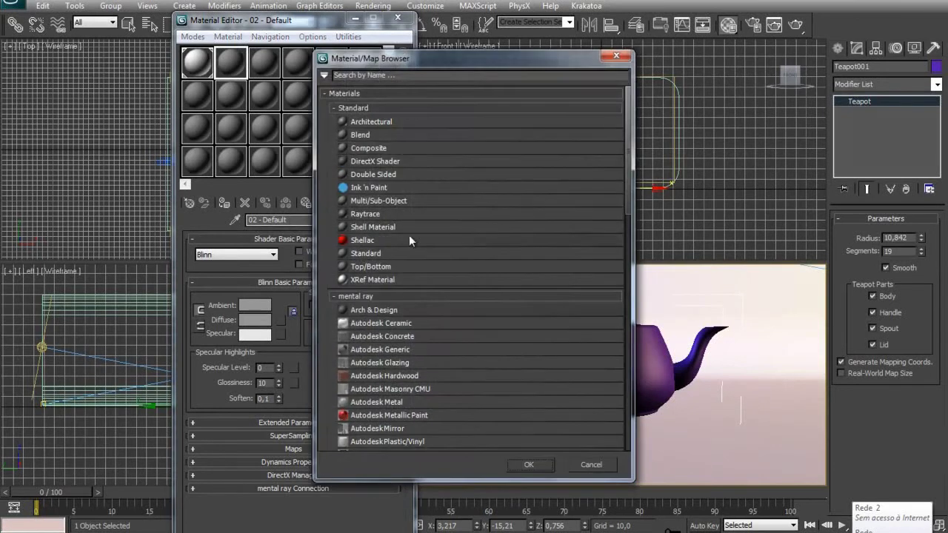
{"action": "double_click", "coordinate": [428, 310]}
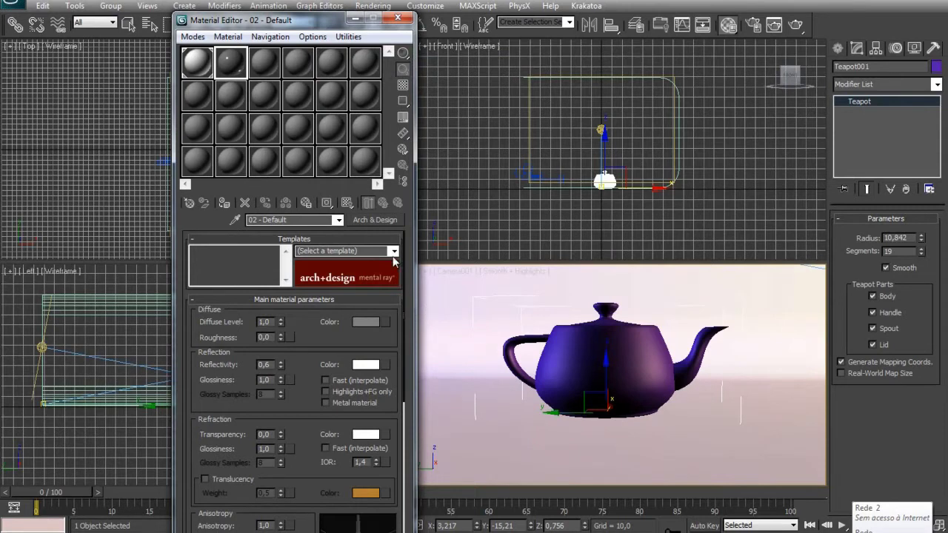
{"action": "left_click", "coordinate": [393, 251]}
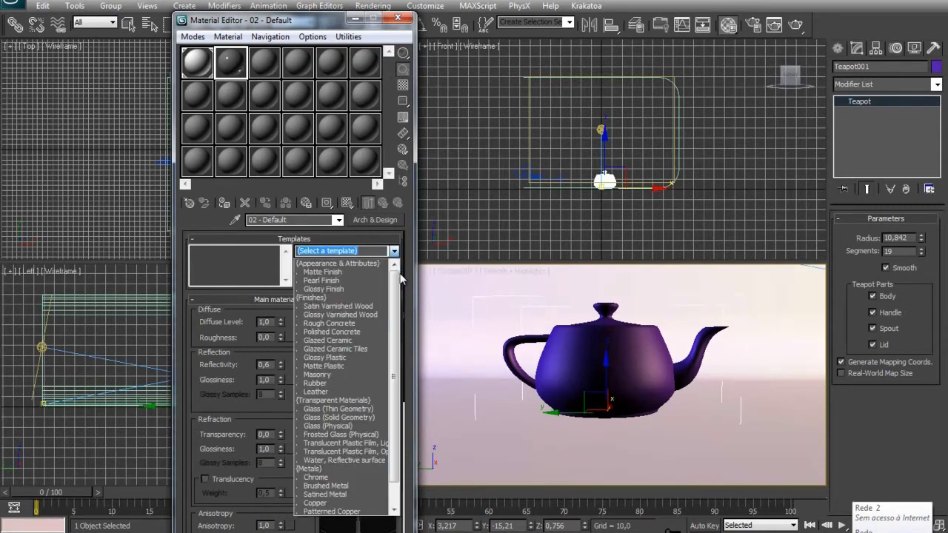
{"action": "scroll", "coordinate": [344, 459], "scroll_direction": "down", "scroll_amount": 1}
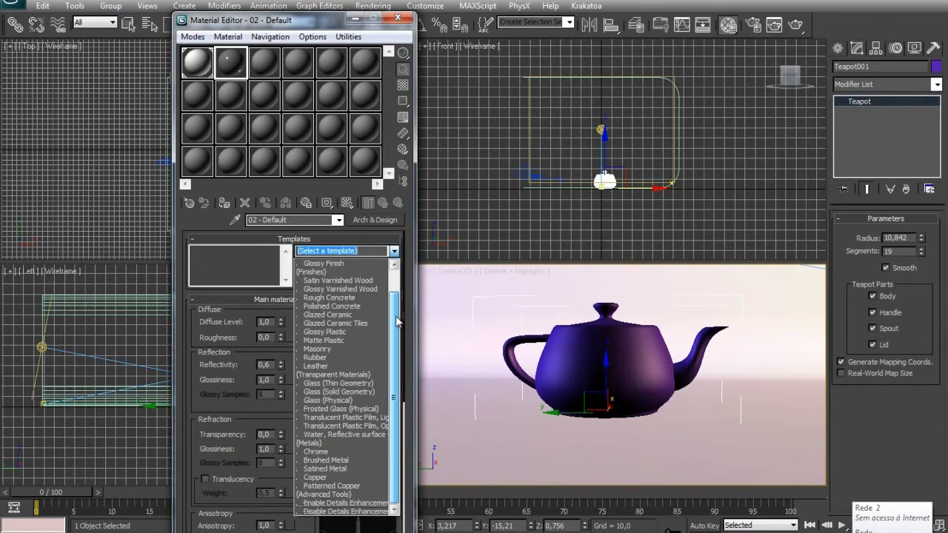
{"action": "left_click", "coordinate": [342, 478]}
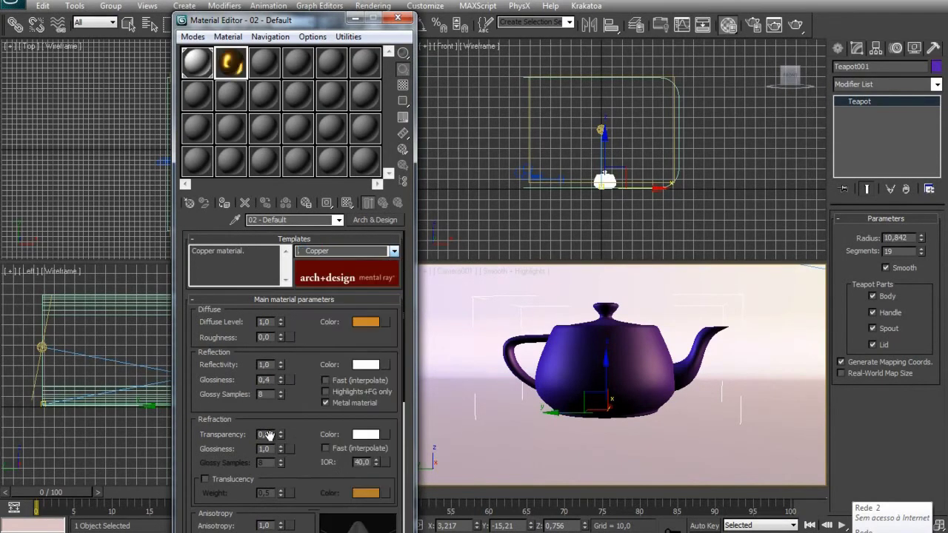
{"action": "left_click", "coordinate": [224, 207]}
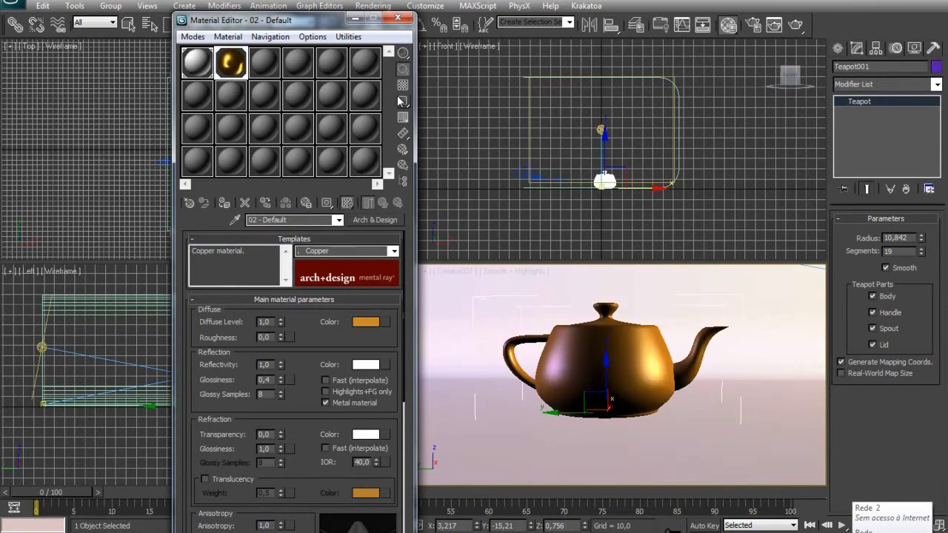
{"action": "left_click", "coordinate": [406, 19]}
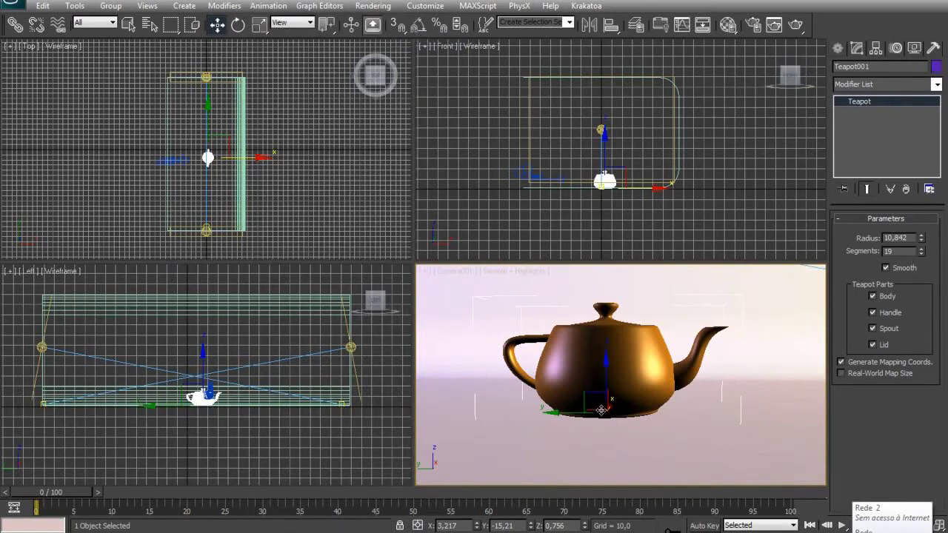
{"action": "left_click", "coordinate": [495, 306]}
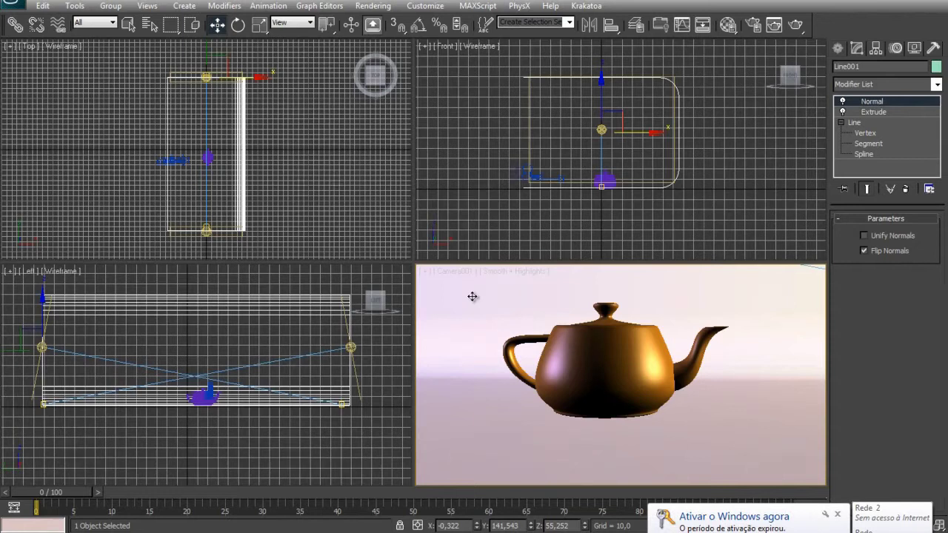
{"action": "key", "text": "F10"}
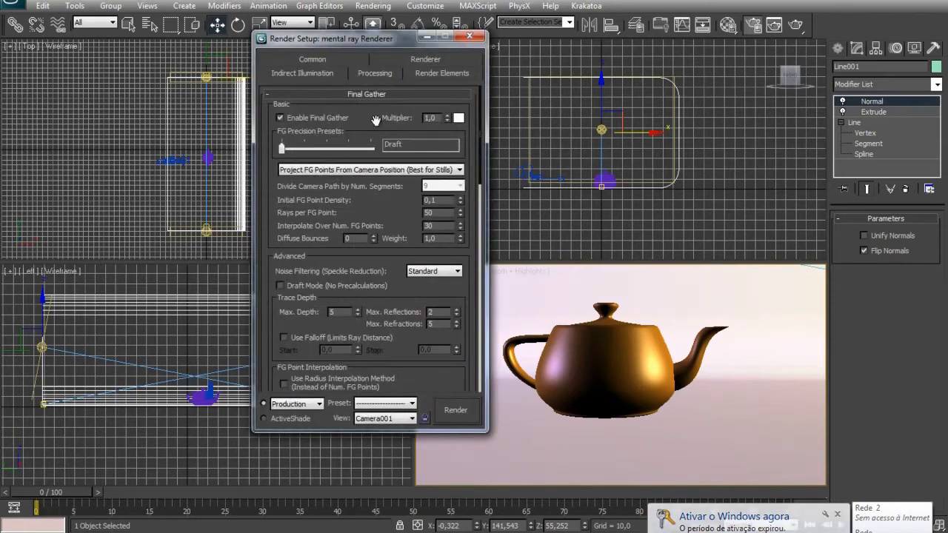
{"action": "left_click", "coordinate": [311, 58]}
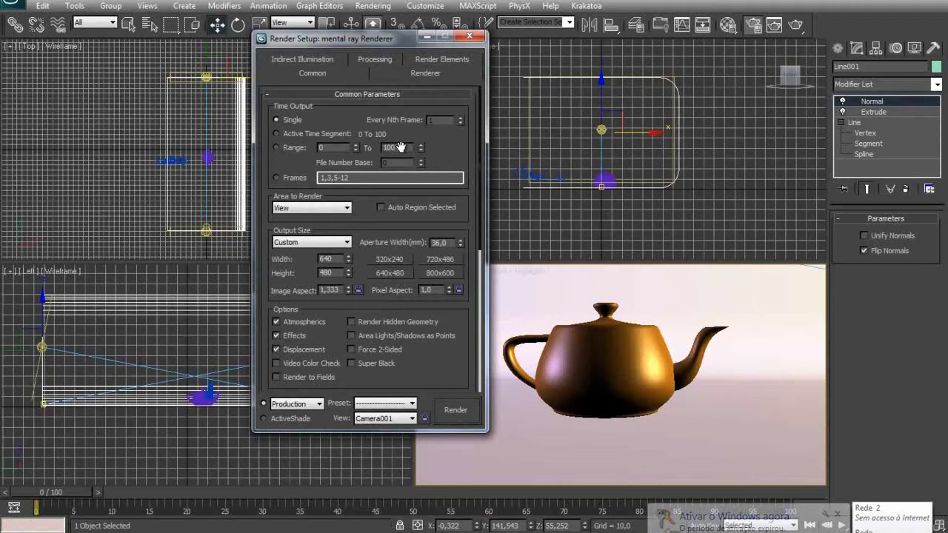
{"action": "scroll", "coordinate": [450, 372], "scroll_direction": "down", "scroll_amount": 6}
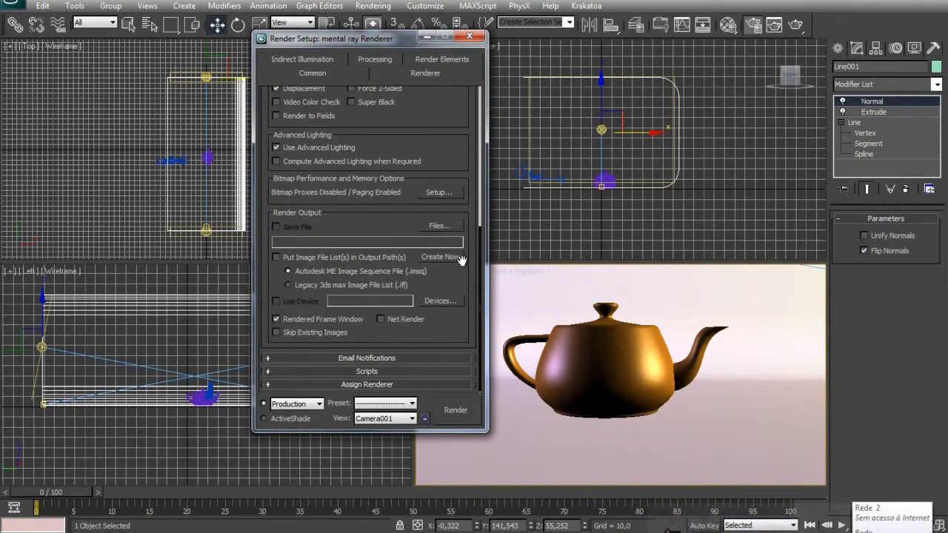
{"action": "left_click", "coordinate": [375, 385]}
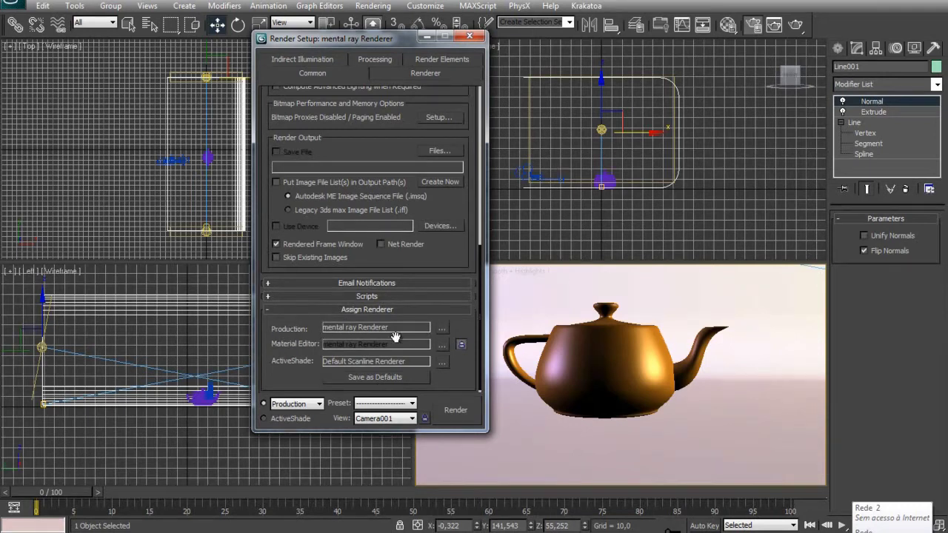
{"action": "left_click", "coordinate": [441, 328]}
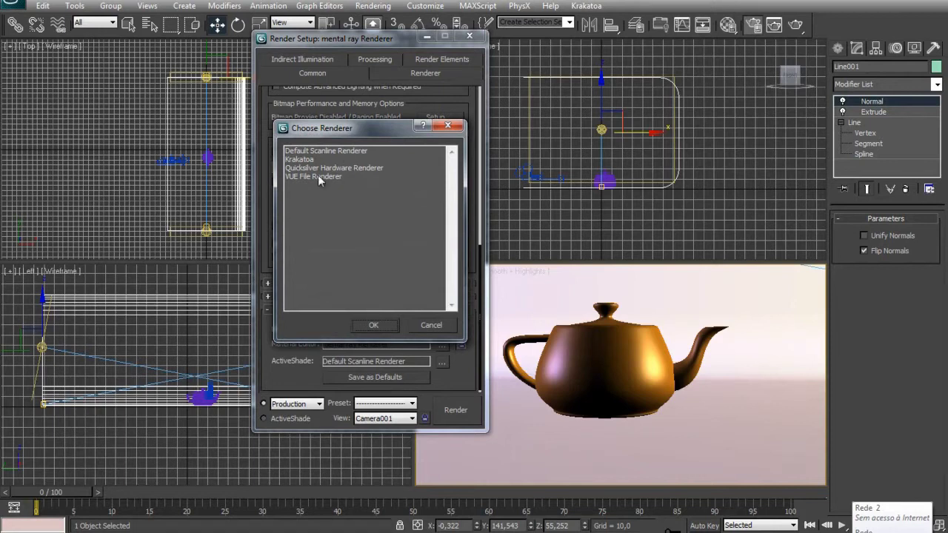
{"action": "left_click", "coordinate": [449, 326]}
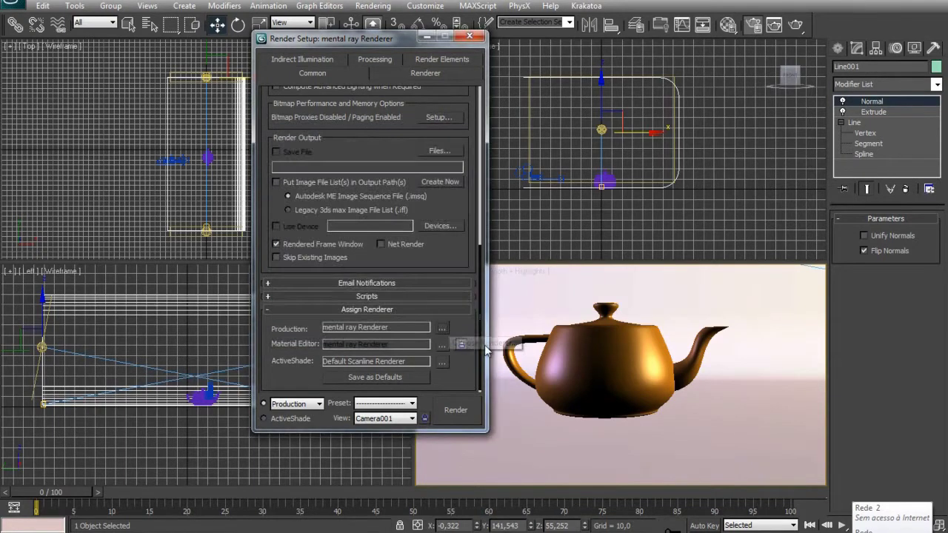
{"action": "scroll", "coordinate": [424, 96], "scroll_direction": "up", "scroll_amount": 5}
{"action": "scroll", "coordinate": [425, 95], "scroll_direction": "up", "scroll_amount": 2}
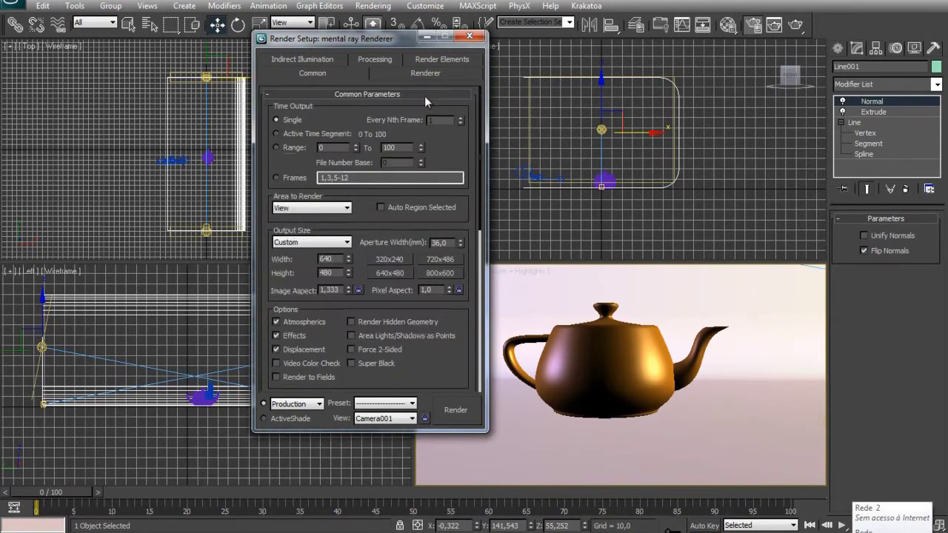
{"action": "left_click", "coordinate": [469, 36]}
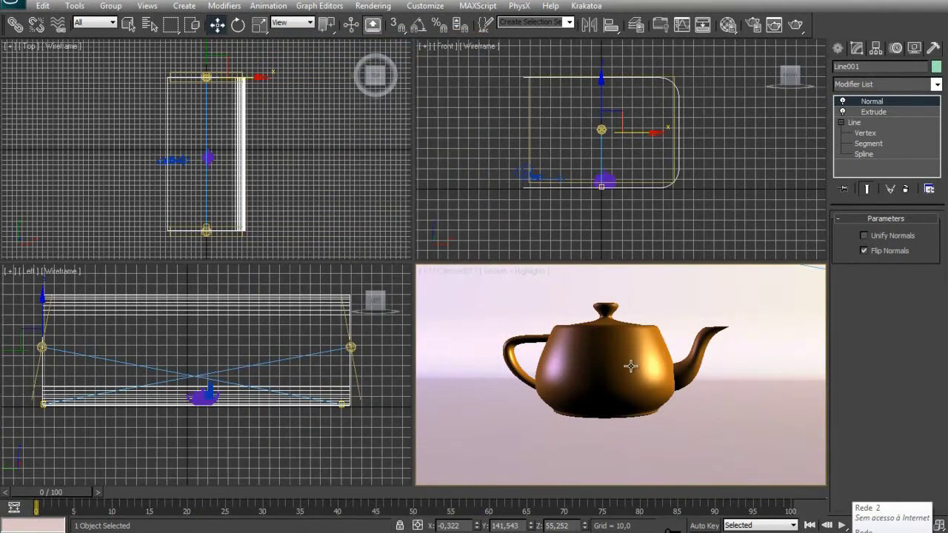
{"action": "key", "text": "shift+q"}
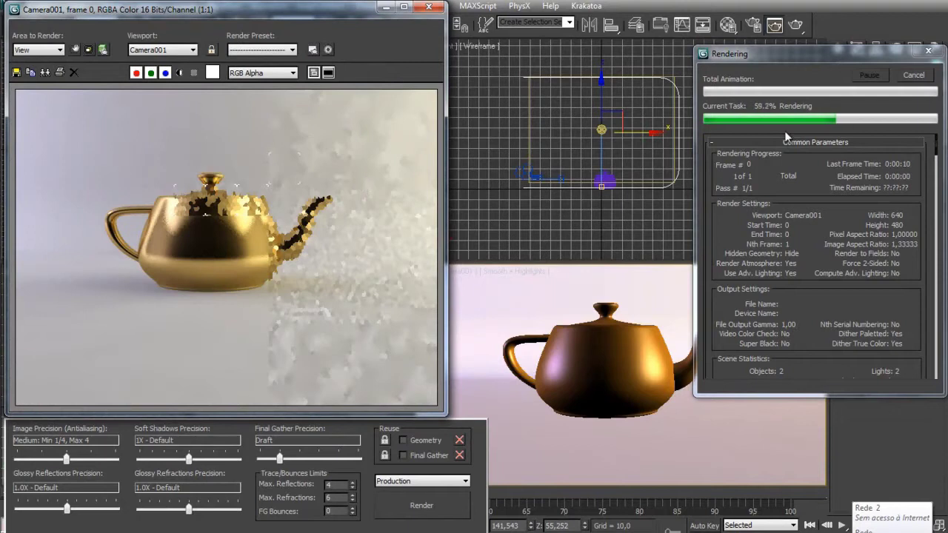
{"action": "left_click", "coordinate": [904, 90]}
{"action": "left_click", "coordinate": [913, 75]}
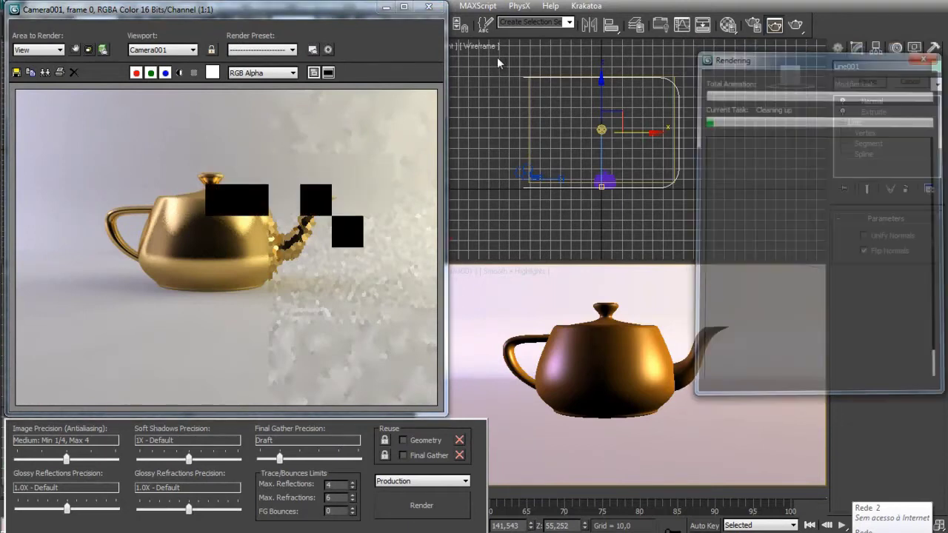
{"action": "left_click", "coordinate": [428, 7]}
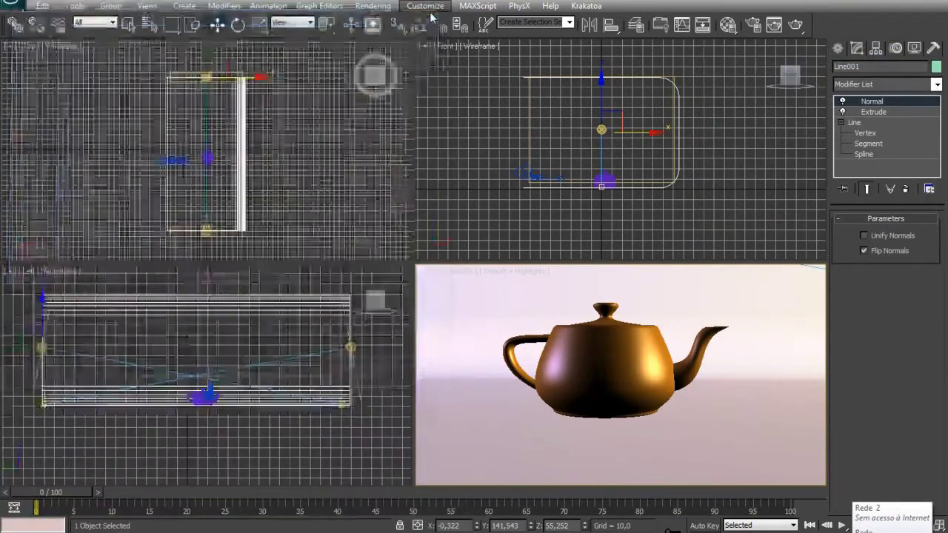
Preview a white Background Color in Environment and Effects, then cancel to keep it black.
{"action": "left_click", "coordinate": [373, 7]}
{"action": "left_click", "coordinate": [384, 110]}
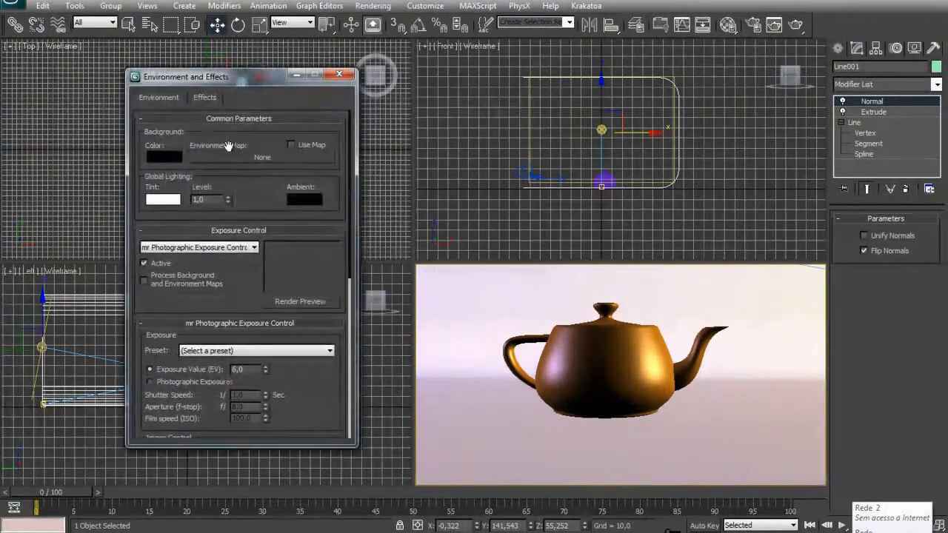
{"action": "left_click", "coordinate": [167, 157]}
{"action": "left_click_drag", "start_coordinate": [385, 68], "coordinate": [398, 169]}
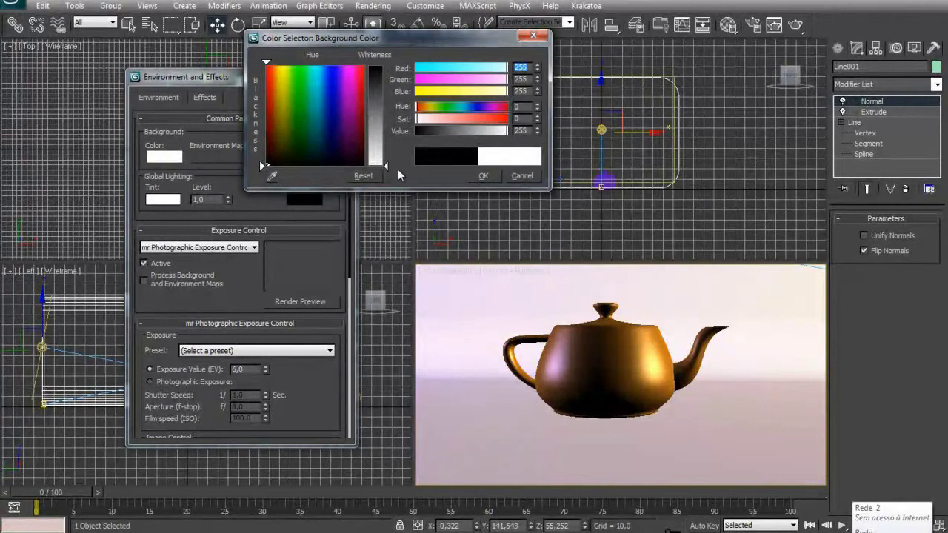
{"action": "left_click", "coordinate": [517, 178]}
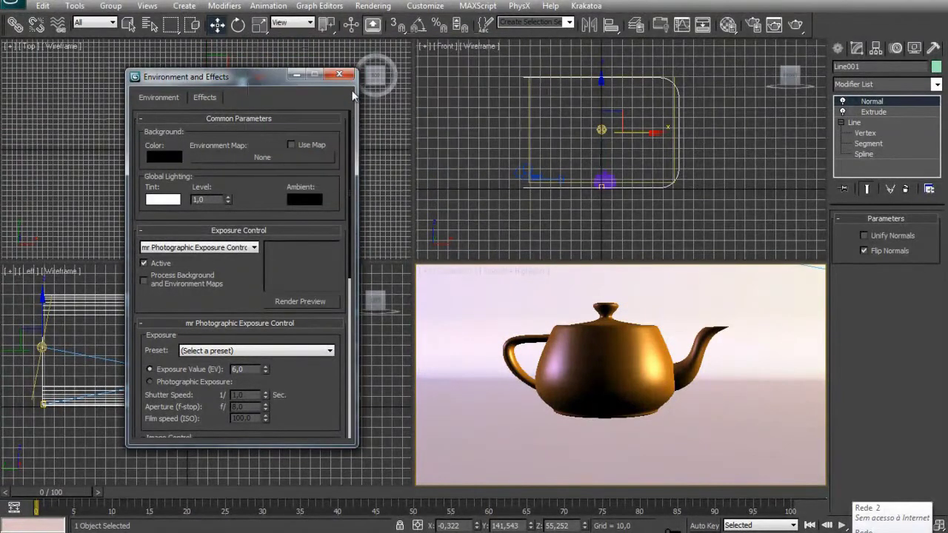
{"action": "left_click", "coordinate": [338, 76]}
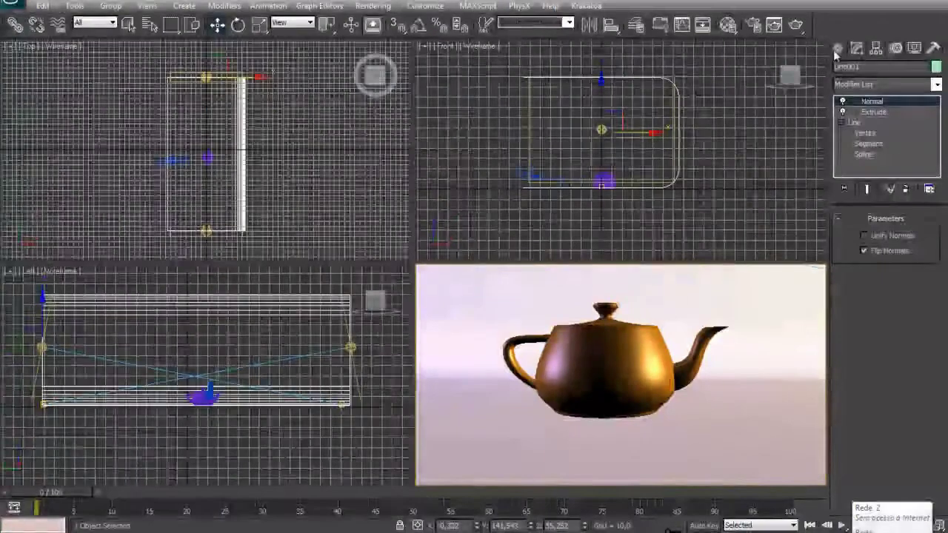
Draw a large sphere around the scene in the Top viewport and raise its Segments to 40.
{"action": "left_click", "coordinate": [836, 49]}
{"action": "left_click", "coordinate": [843, 69]}
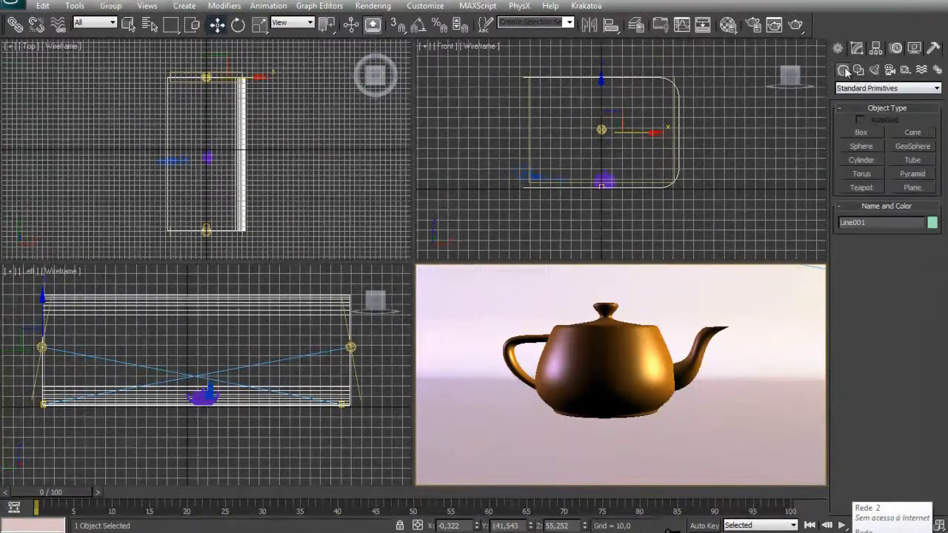
{"action": "left_click", "coordinate": [876, 147]}
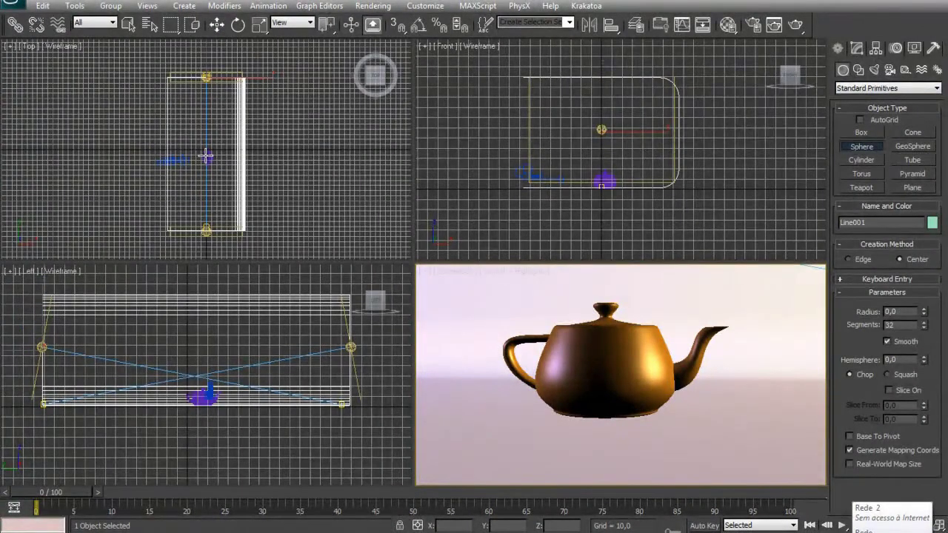
{"action": "left_click_drag", "start_coordinate": [206, 156], "coordinate": [326, 156]}
{"action": "left_click_drag", "start_coordinate": [923, 324], "coordinate": [907, 274]}
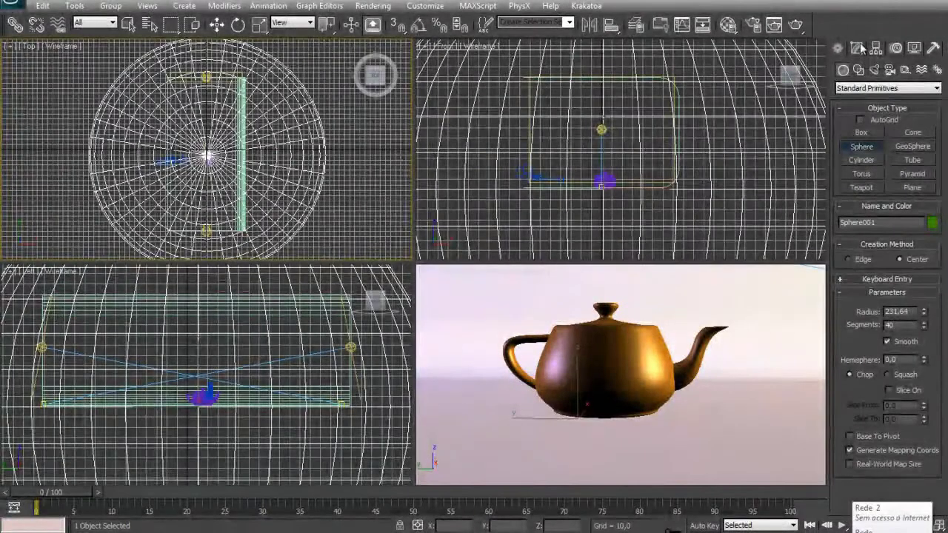
Add a Normal modifier to the sphere so its normals face inward.
{"action": "left_click", "coordinate": [857, 49]}
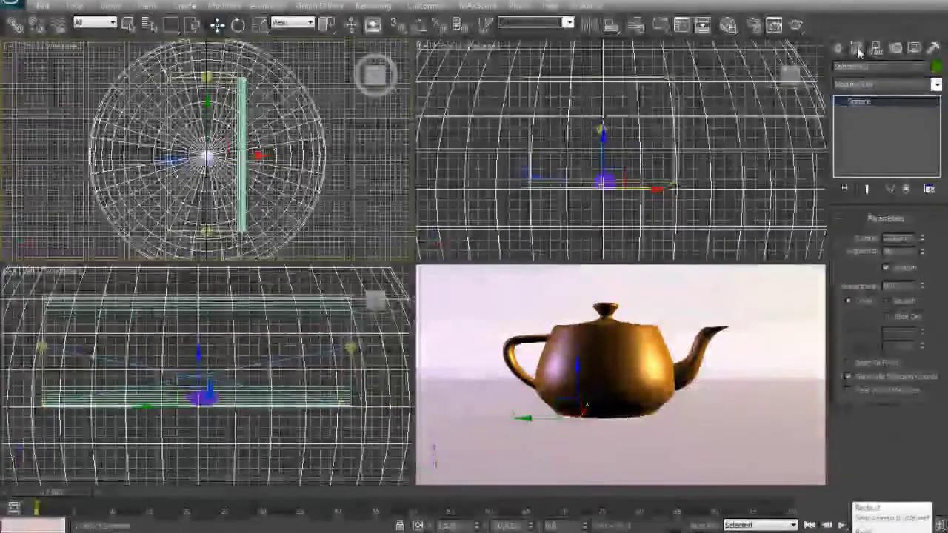
{"action": "left_click", "coordinate": [936, 87]}
{"action": "left_click_drag", "start_coordinate": [936, 103], "coordinate": [936, 226]}
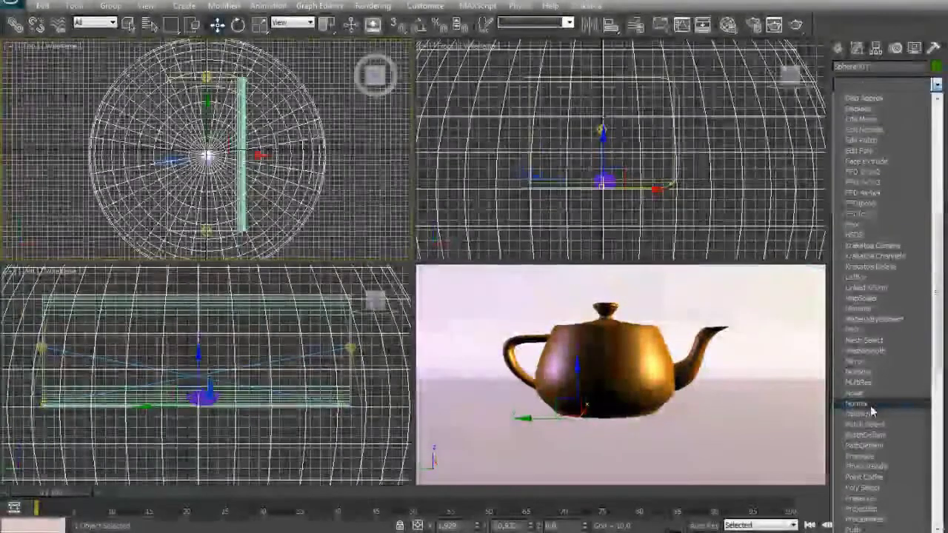
{"action": "left_click", "coordinate": [870, 405]}
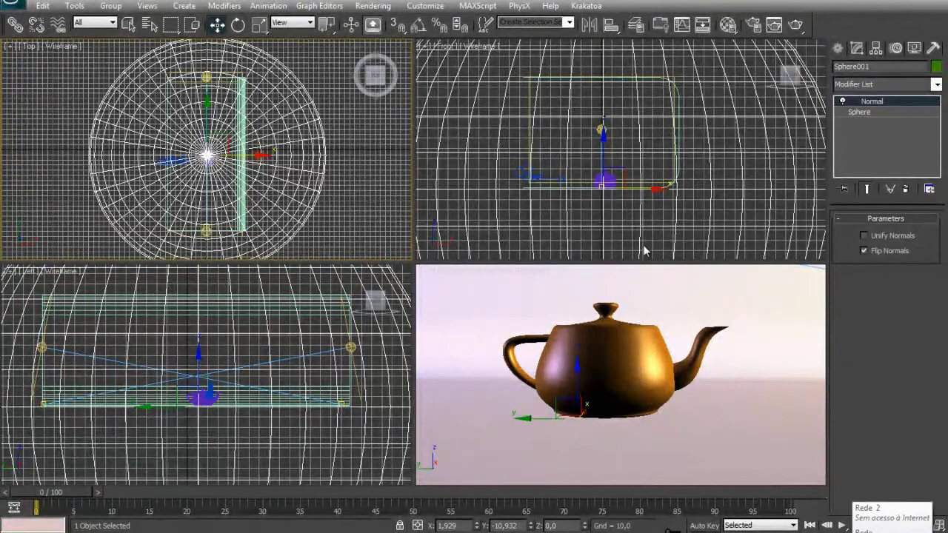
Show the white 01 - Default material shaded in the viewports, then start a Camera001 test render.
{"action": "key", "text": "m"}
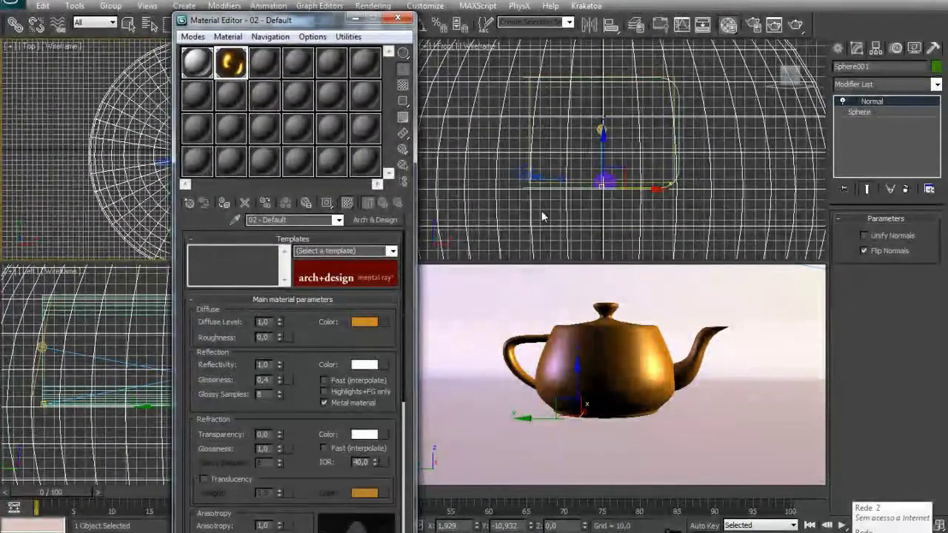
{"action": "left_click", "coordinate": [197, 62]}
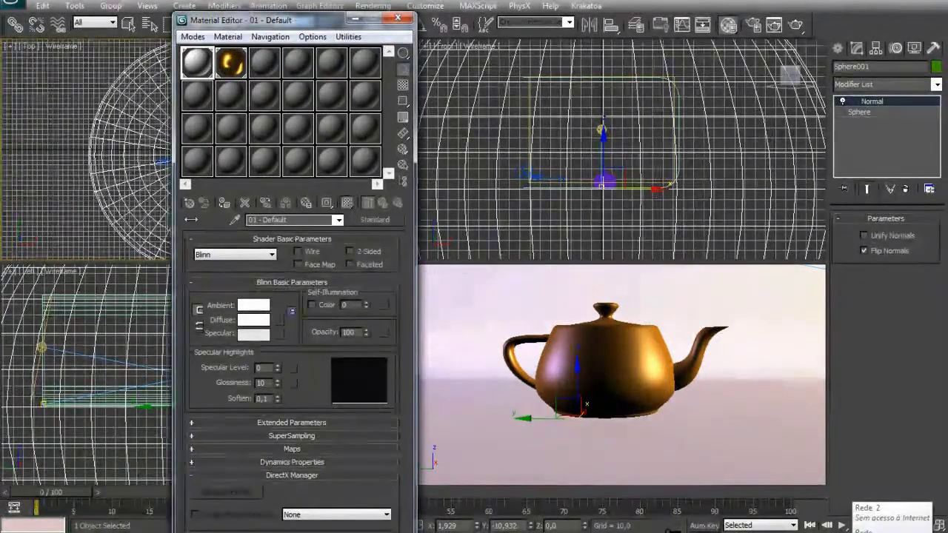
{"action": "left_click", "coordinate": [351, 205]}
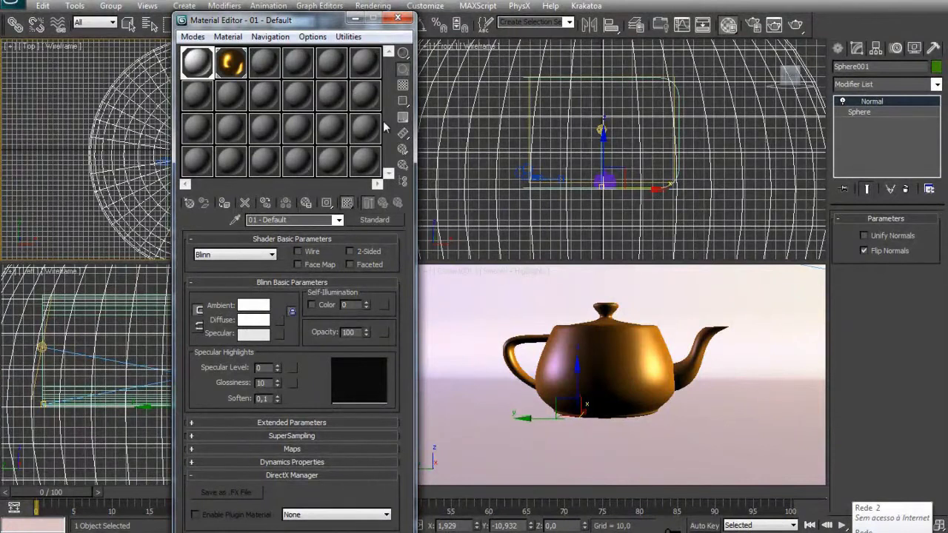
{"action": "left_click", "coordinate": [398, 17]}
{"action": "key", "text": "shift+q"}
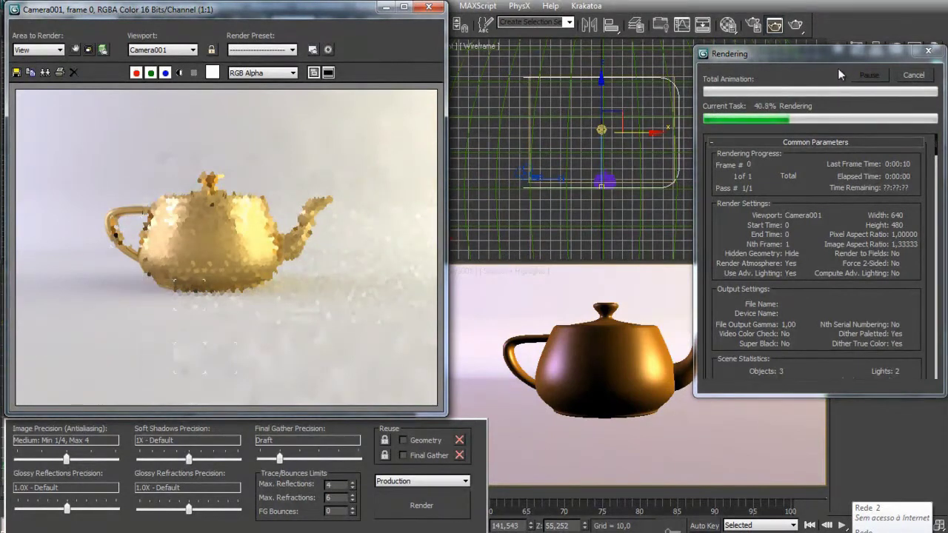
Cancel the Camera001 test render past 52% and close its frame window.
{"action": "left_click", "coordinate": [915, 77]}
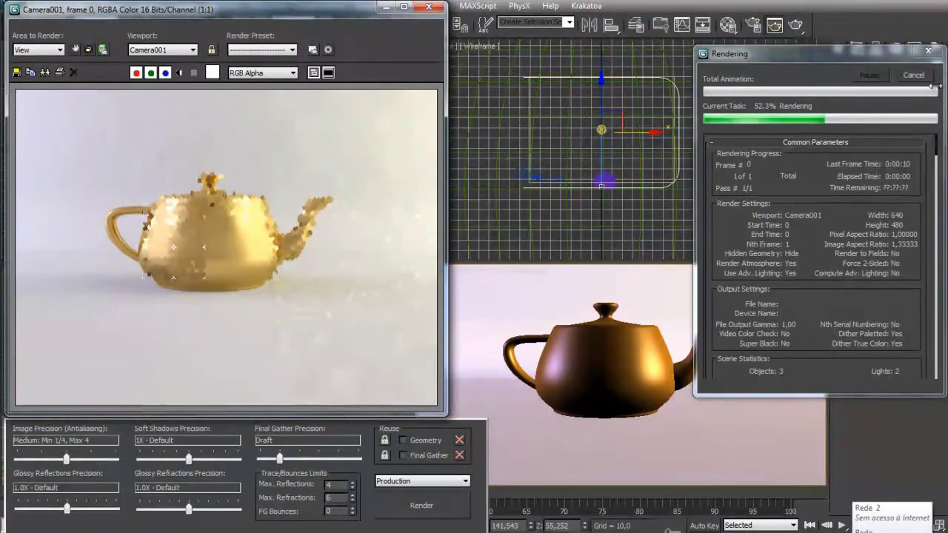
{"action": "left_click", "coordinate": [428, 6]}
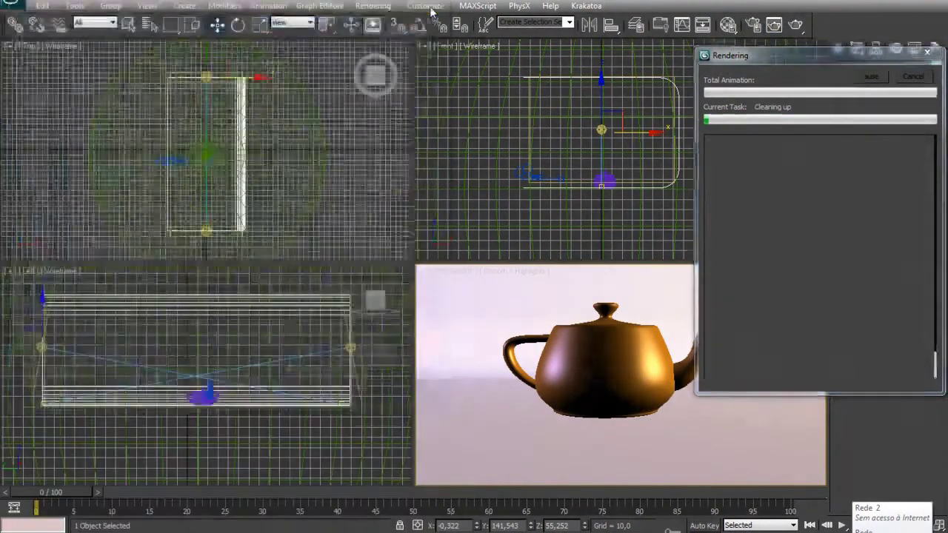
Set the photographic Exposure Value (EV) to 7,0 in Exposure Control.
{"action": "left_click", "coordinate": [390, 6]}
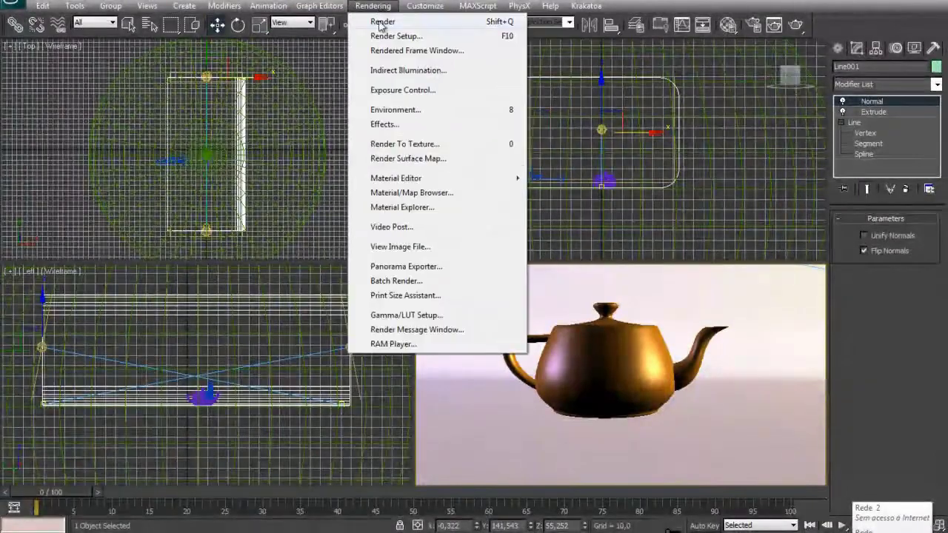
{"action": "left_click", "coordinate": [412, 91]}
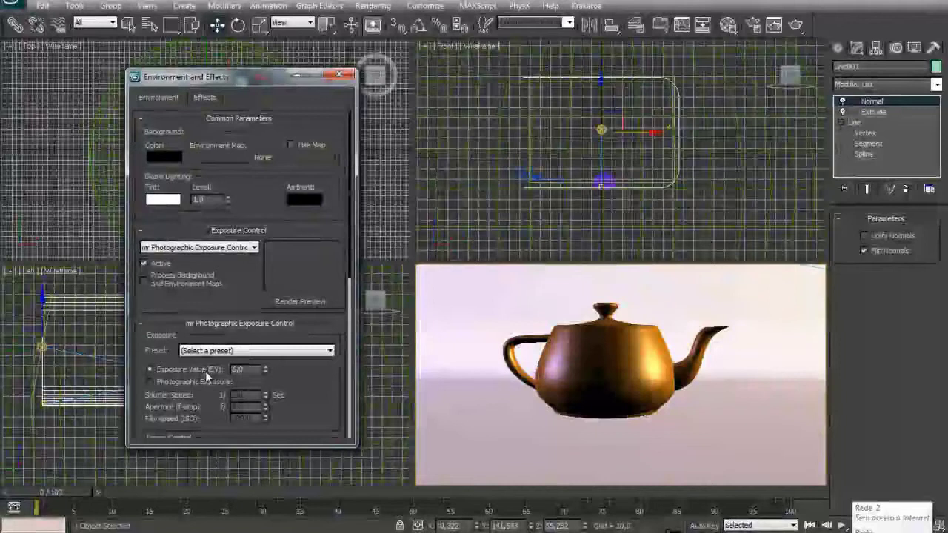
{"action": "left_click", "coordinate": [265, 367]}
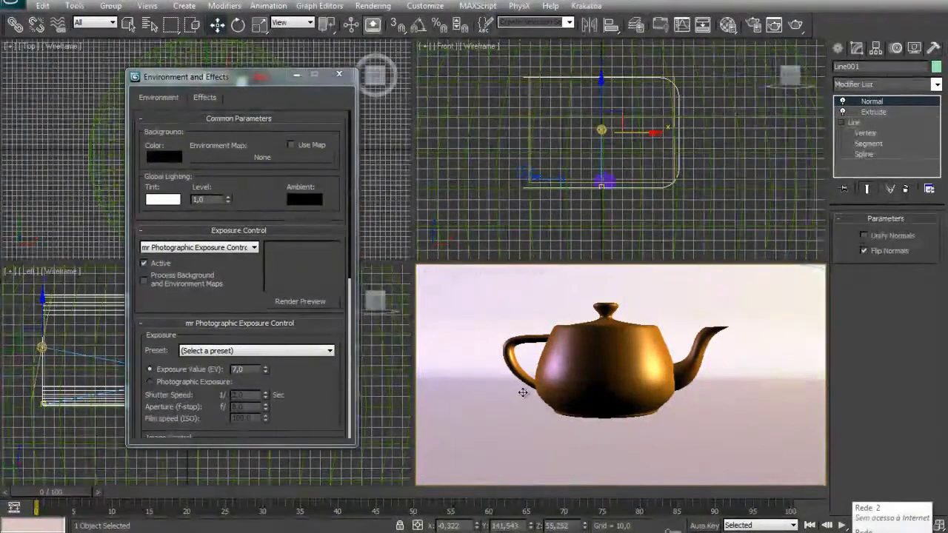
Check the new exposure with a Camera001 test render, cancel it, and close Environment and Effects.
{"action": "key", "text": "shift+q"}
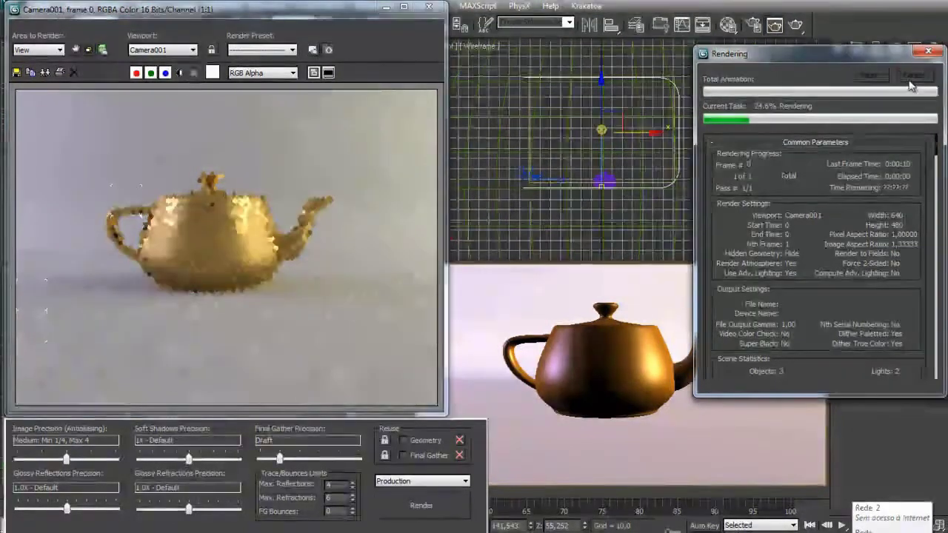
{"action": "left_click", "coordinate": [912, 77]}
{"action": "left_click", "coordinate": [428, 7]}
{"action": "key", "text": "8"}
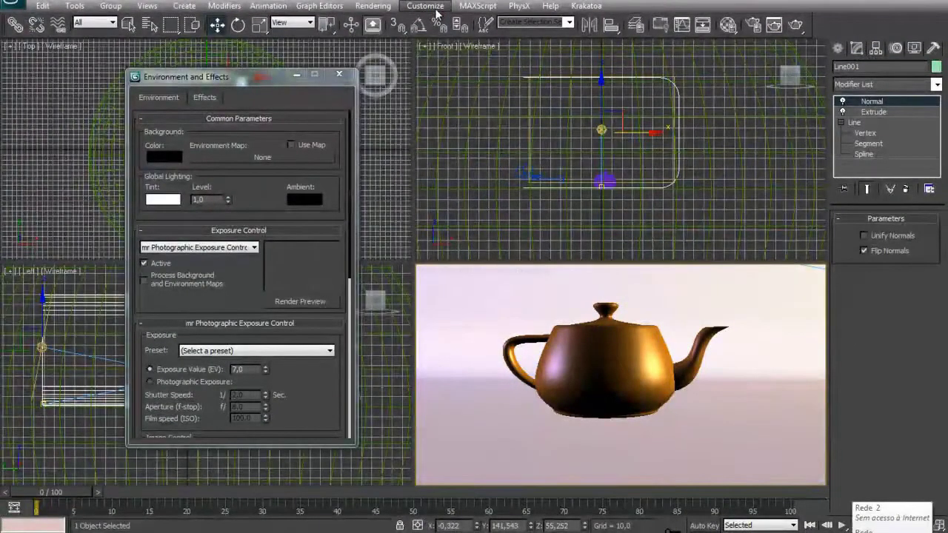
{"action": "left_click", "coordinate": [338, 74]}
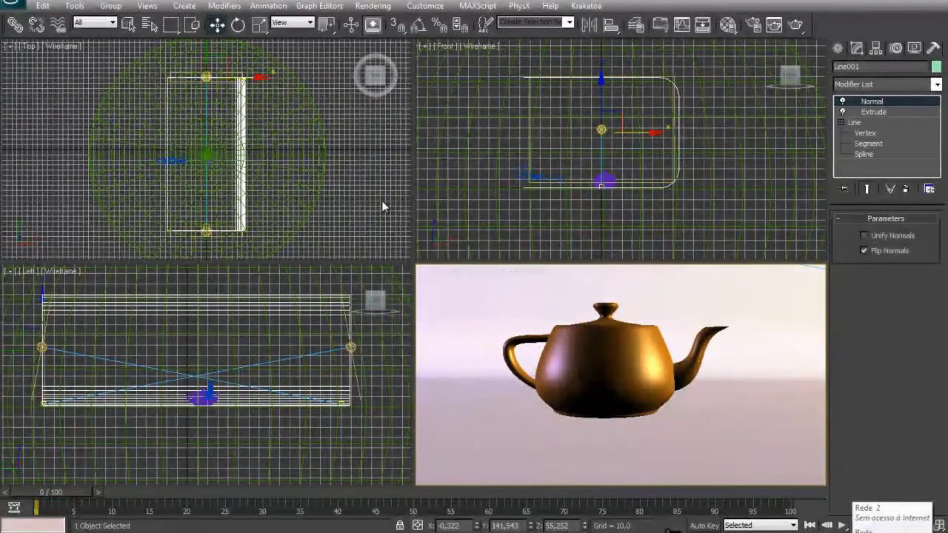
Open Render Setup and set the output size to HDTV 1920×1080.
{"action": "left_click", "coordinate": [383, 207]}
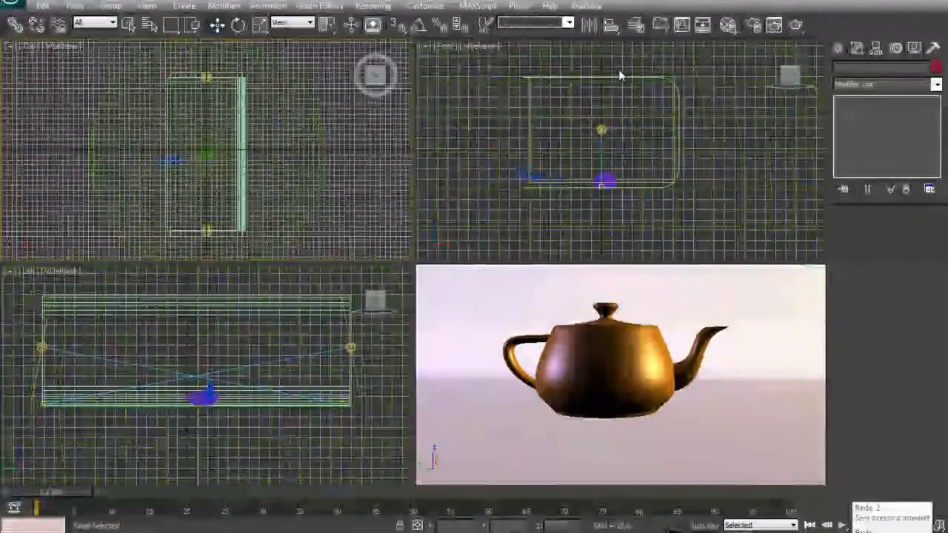
{"action": "left_click", "coordinate": [753, 25]}
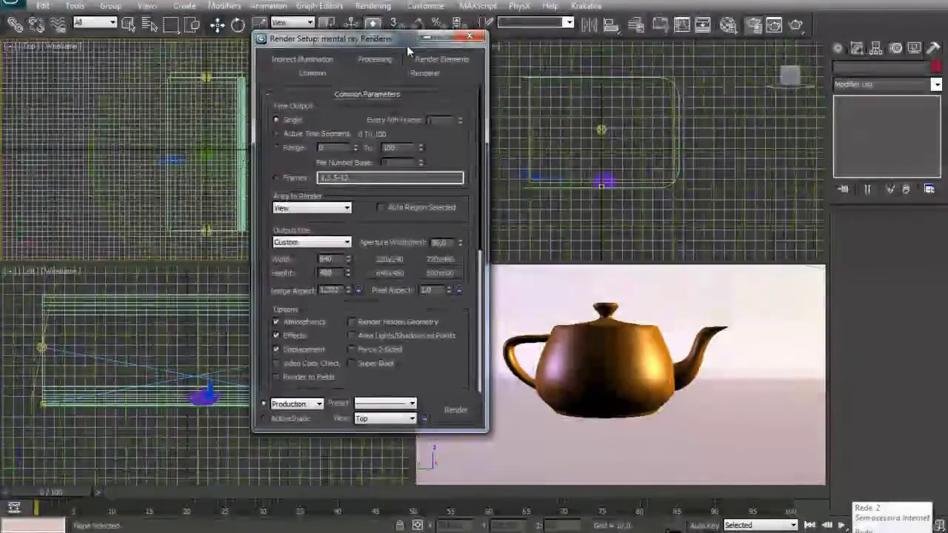
{"action": "left_click_drag", "start_coordinate": [407, 42], "coordinate": [381, 26]}
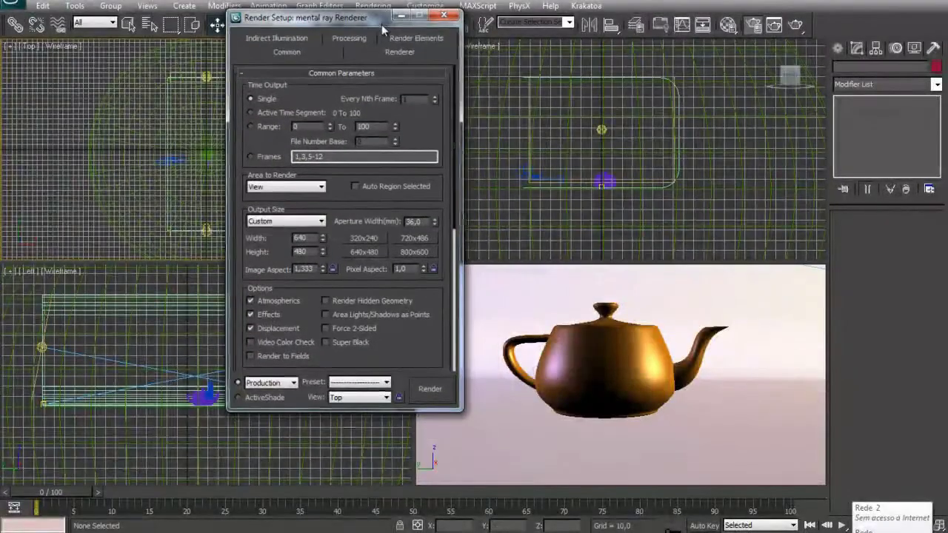
{"action": "left_click", "coordinate": [315, 228]}
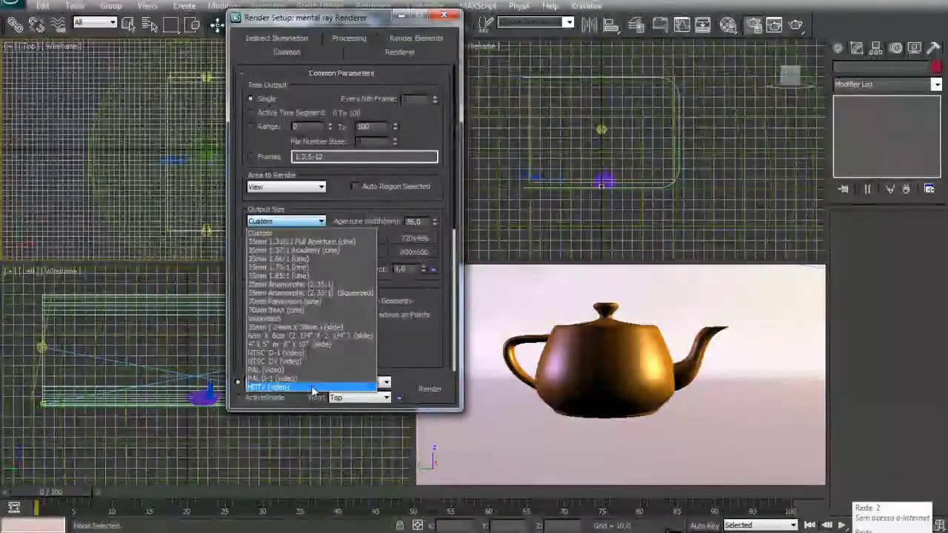
{"action": "left_click", "coordinate": [303, 387]}
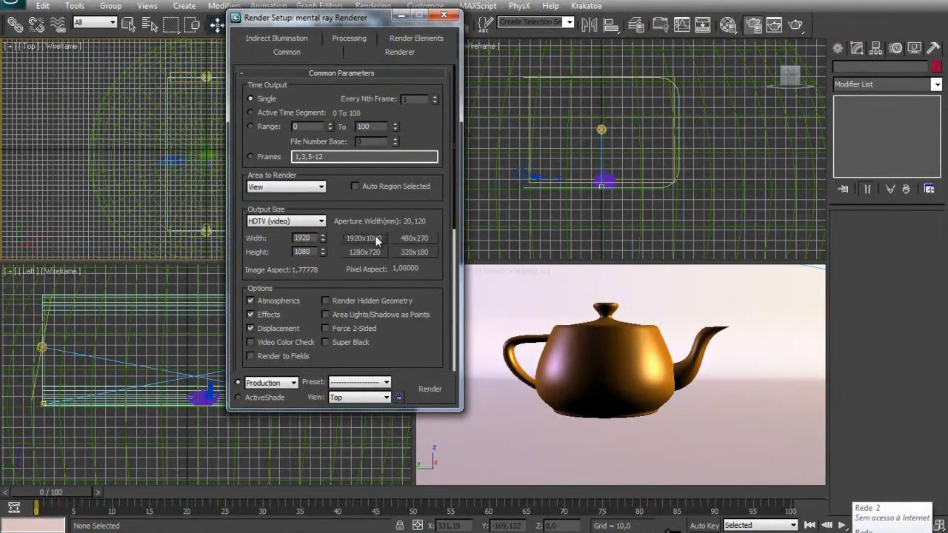
{"action": "scroll", "coordinate": [302, 77], "scroll_direction": "down", "scroll_amount": 1}
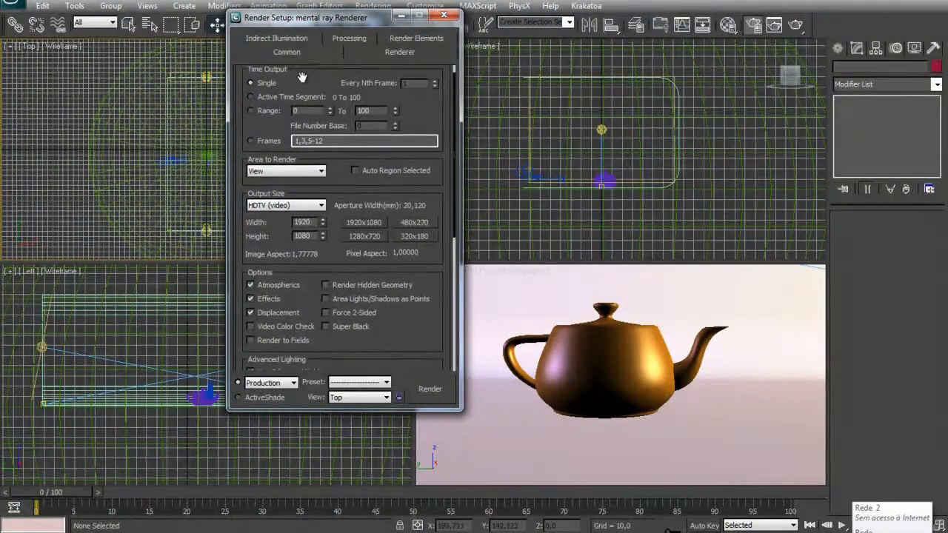
{"action": "scroll", "coordinate": [302, 77], "scroll_direction": "up", "scroll_amount": 1}
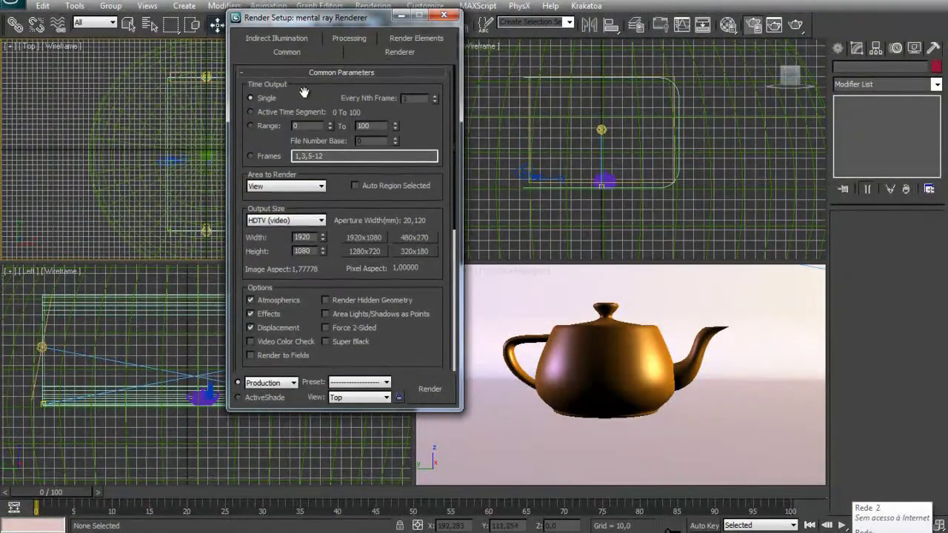
Set Time Output to Single after trying Active Time Segment and Range.
{"action": "left_click", "coordinate": [250, 97]}
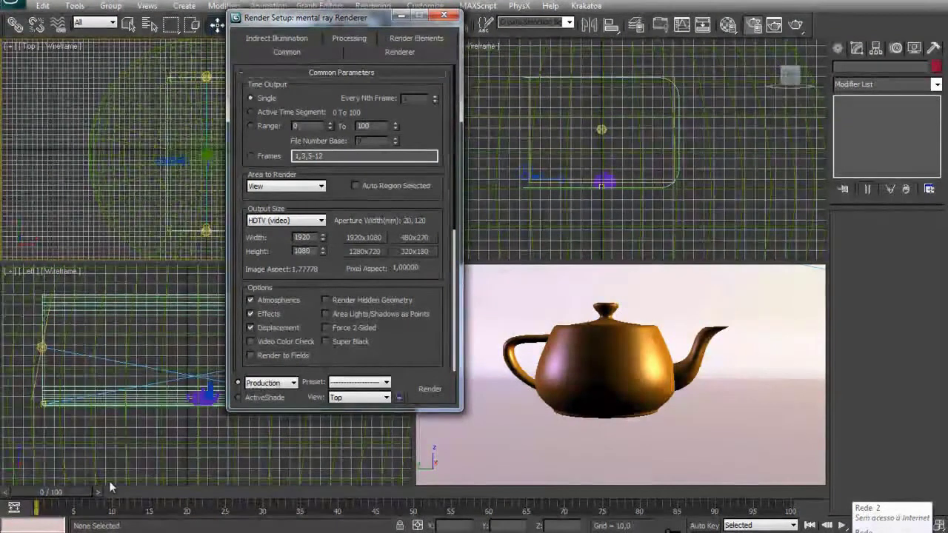
{"action": "mouse_move", "coordinate": [45, 496]}
{"action": "left_mouse_down"}
{"action": "mouse_move", "coordinate": [73, 502]}
{"action": "mouse_move", "coordinate": [37, 503]}
{"action": "left_mouse_up"}
{"action": "left_click", "coordinate": [285, 113]}
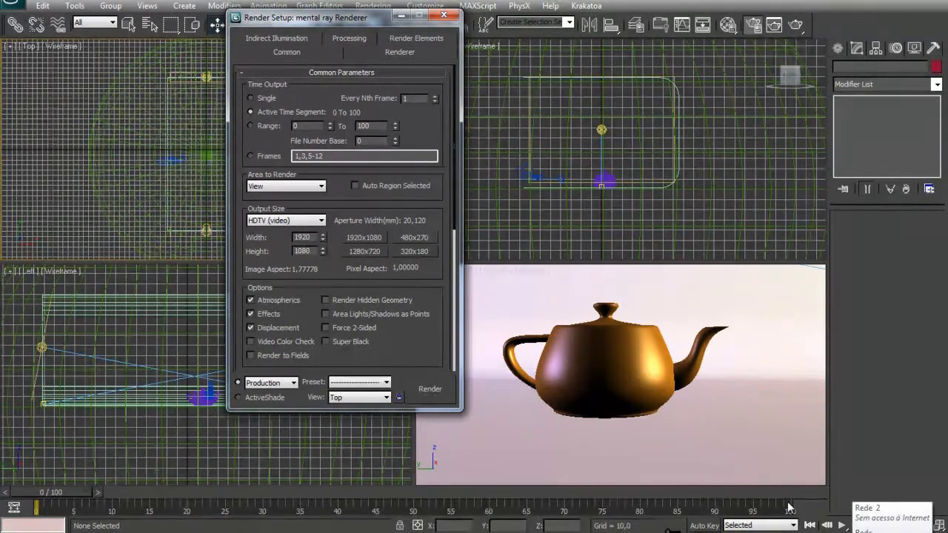
{"action": "left_click", "coordinate": [256, 126]}
{"action": "left_click_drag", "start_coordinate": [331, 187], "coordinate": [341, 167]}
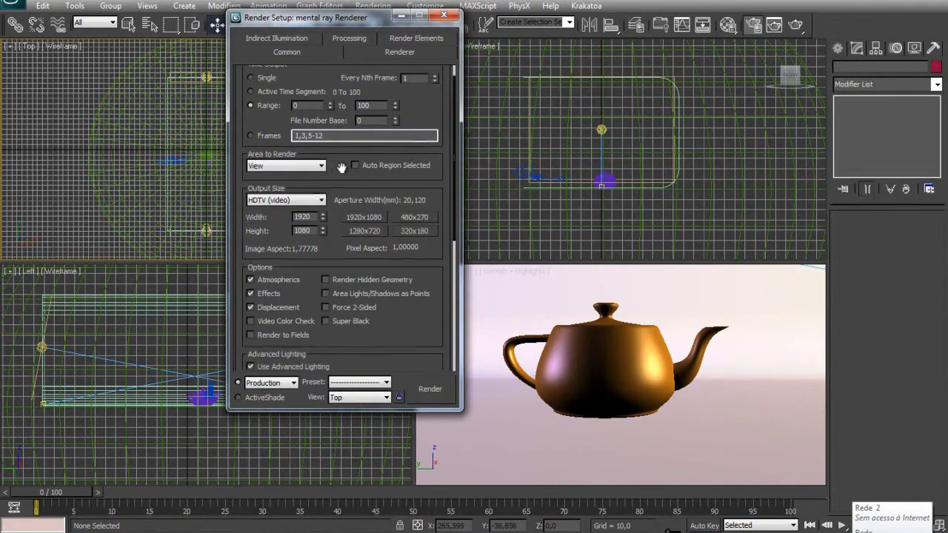
{"action": "scroll", "coordinate": [250, 74], "scroll_direction": "up", "scroll_amount": 2}
{"action": "left_click", "coordinate": [252, 99]}
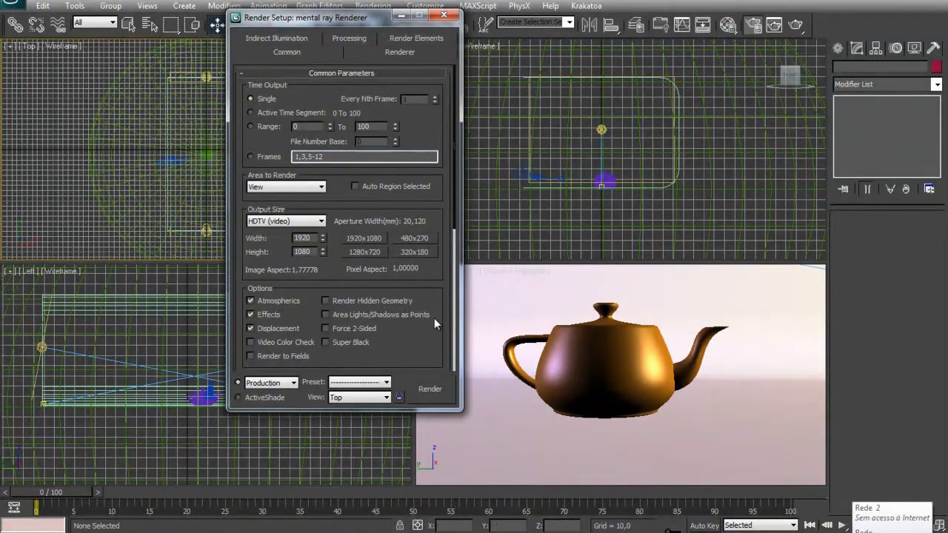
{"action": "left_click_drag", "start_coordinate": [433, 318], "coordinate": [440, 124]}
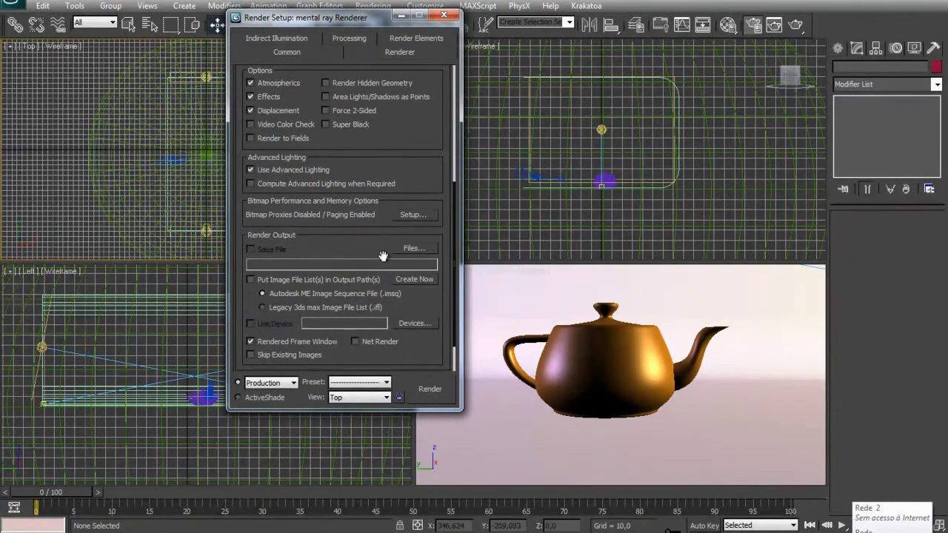
Leave the render output file unset and choose Camera001 as the view to render.
{"action": "left_click", "coordinate": [422, 249]}
{"action": "left_click", "coordinate": [625, 350]}
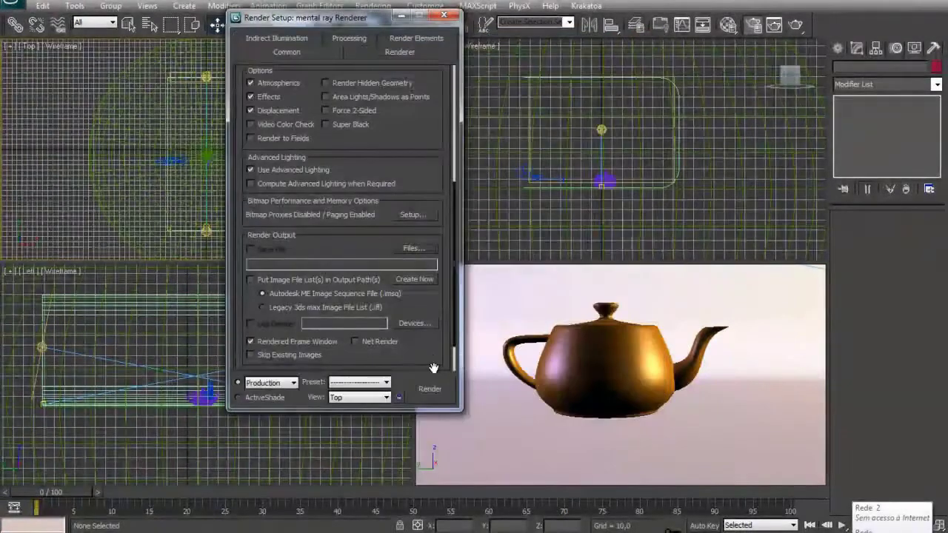
{"action": "left_click_drag", "start_coordinate": [435, 348], "coordinate": [435, 305]}
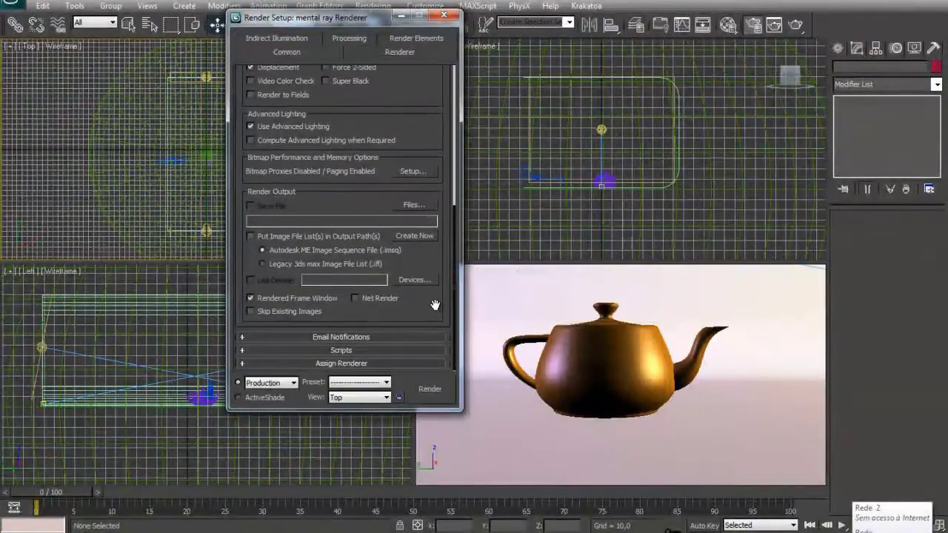
{"action": "left_click", "coordinate": [375, 401]}
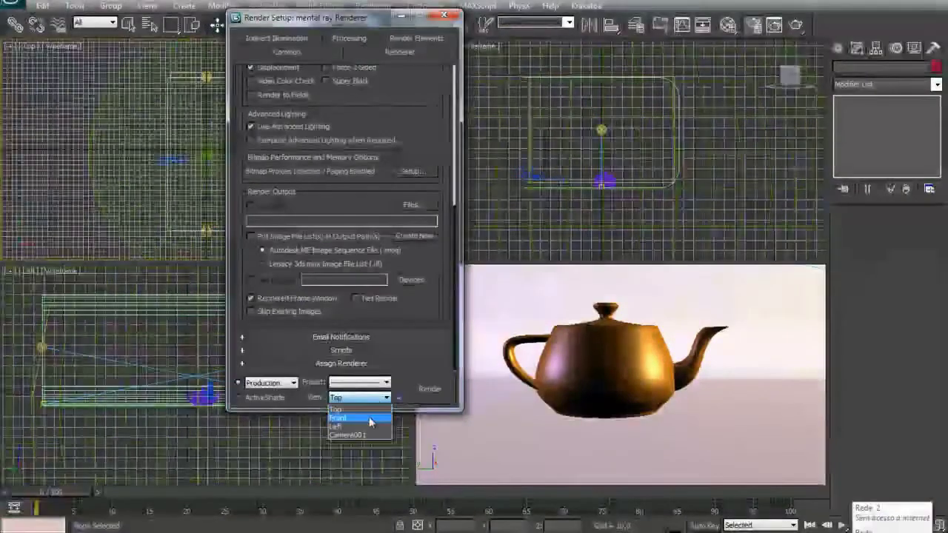
{"action": "left_click", "coordinate": [358, 435]}
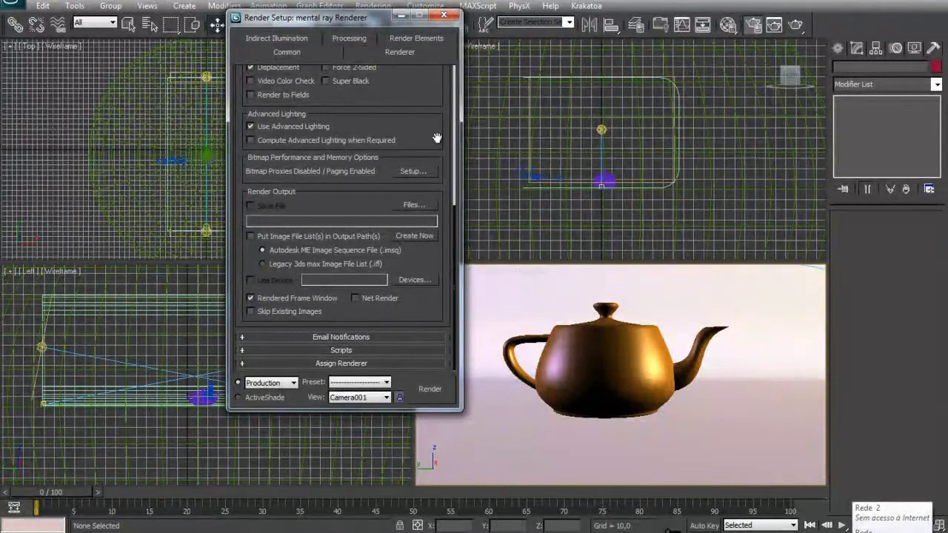
{"action": "scroll", "coordinate": [442, 285], "scroll_direction": "up", "scroll_amount": 5}
{"action": "scroll", "coordinate": [442, 285], "scroll_direction": "up", "scroll_amount": 3}
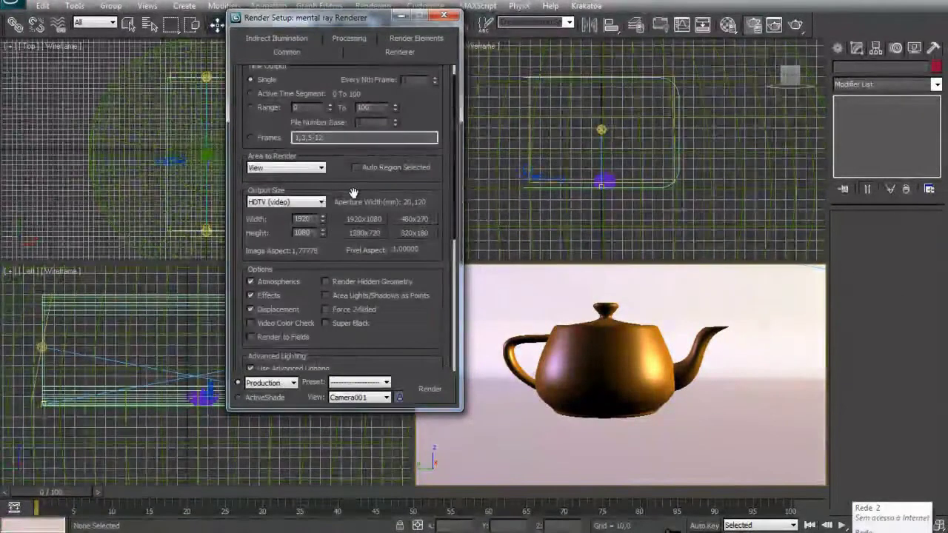
On the Indirect Illumination tab, try FG Precision at Low, then return it to Draft.
{"action": "left_click", "coordinate": [290, 42]}
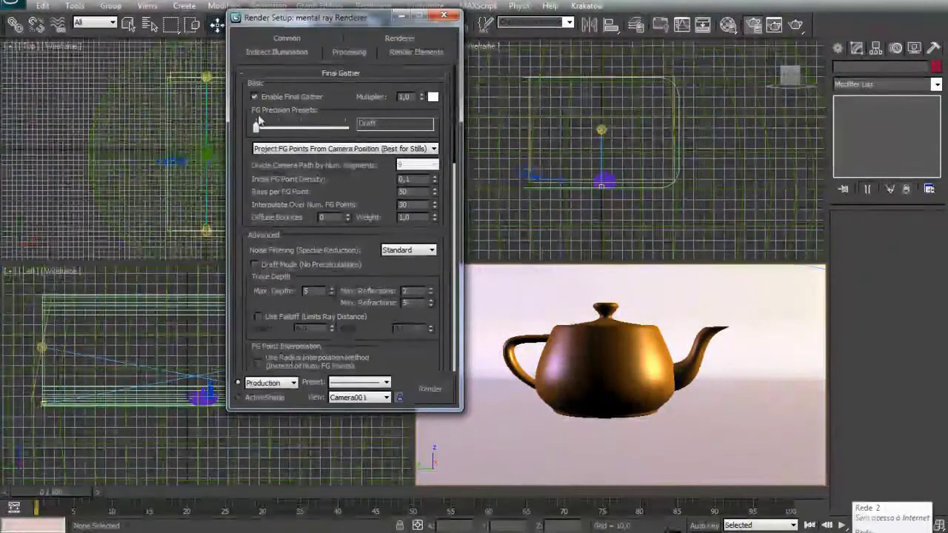
{"action": "left_click_drag", "start_coordinate": [256, 127], "coordinate": [279, 128]}
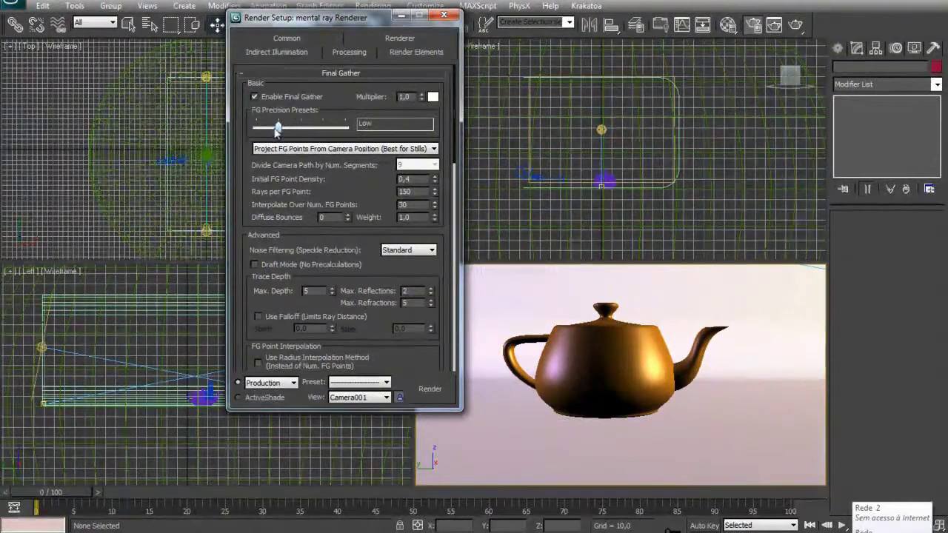
{"action": "left_click_drag", "start_coordinate": [282, 128], "coordinate": [255, 141]}
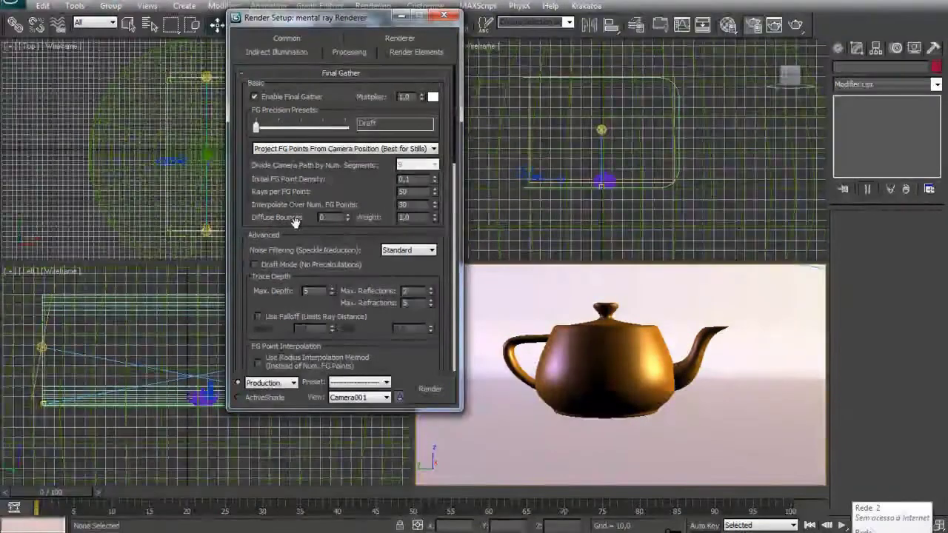
Set Final Gather Diffuse Bounces to 2 and review the remaining indirect illumination settings.
{"action": "left_click", "coordinate": [347, 215]}
{"action": "left_click", "coordinate": [348, 215]}
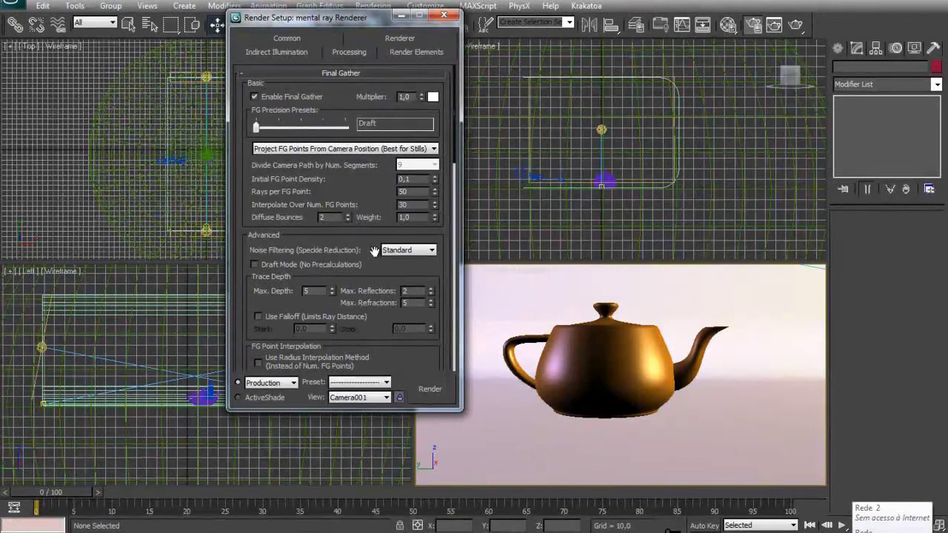
{"action": "scroll", "coordinate": [374, 250], "scroll_direction": "down", "scroll_amount": 1}
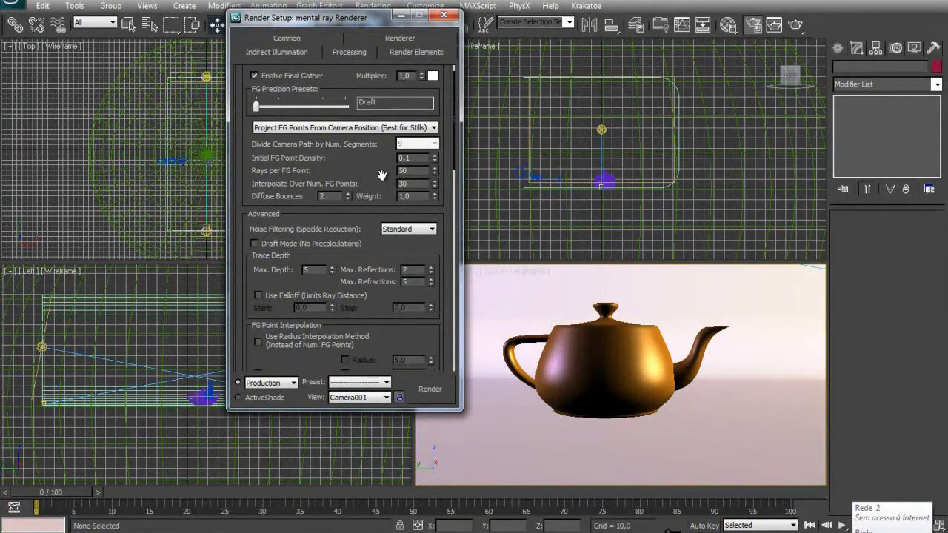
{"action": "left_click_drag", "start_coordinate": [365, 157], "coordinate": [357, 138]}
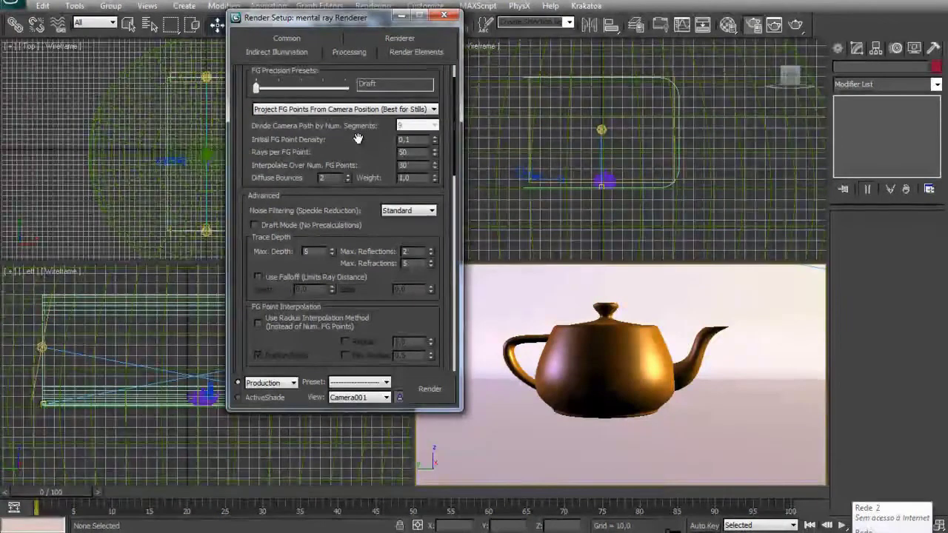
{"action": "left_click_drag", "start_coordinate": [368, 175], "coordinate": [380, 122]}
{"action": "left_click_drag", "start_coordinate": [380, 235], "coordinate": [377, 92]}
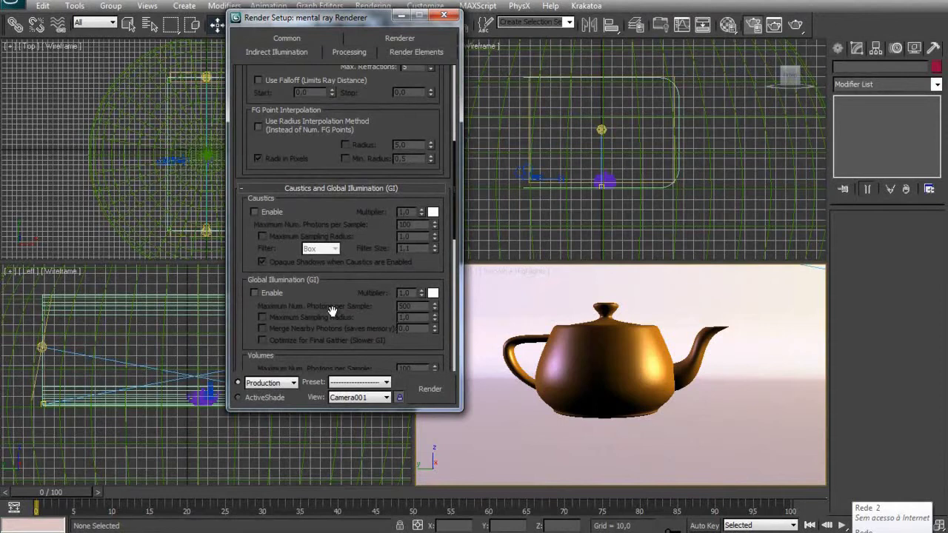
{"action": "left_click_drag", "start_coordinate": [332, 311], "coordinate": [363, 252]}
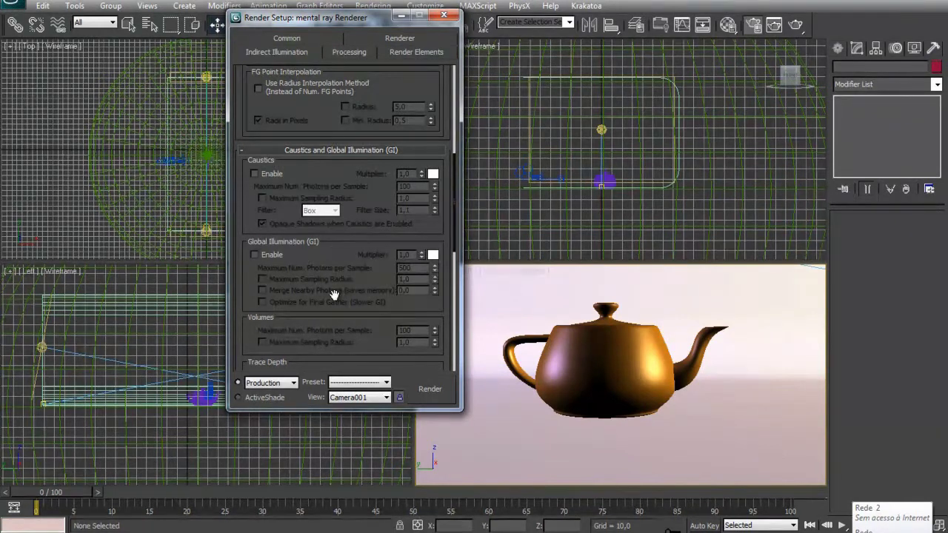
{"action": "mouse_move", "coordinate": [349, 293]}
{"action": "left_mouse_down"}
{"action": "mouse_move", "coordinate": [396, 174]}
{"action": "mouse_move", "coordinate": [388, 104]}
{"action": "mouse_move", "coordinate": [372, 89]}
{"action": "mouse_move", "coordinate": [368, 385]}
{"action": "left_mouse_up"}
{"action": "left_click_drag", "start_coordinate": [374, 258], "coordinate": [370, 385]}
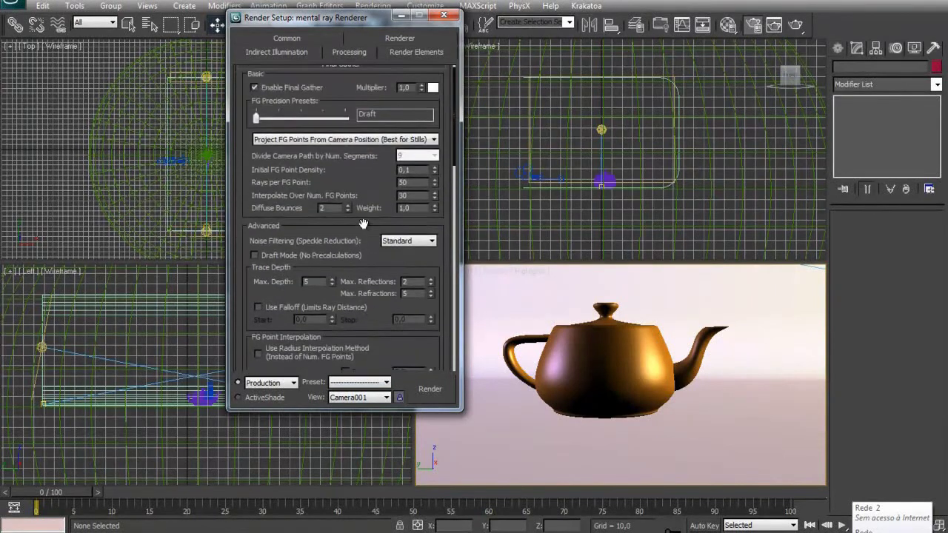
{"action": "left_click_drag", "start_coordinate": [363, 224], "coordinate": [372, 267]}
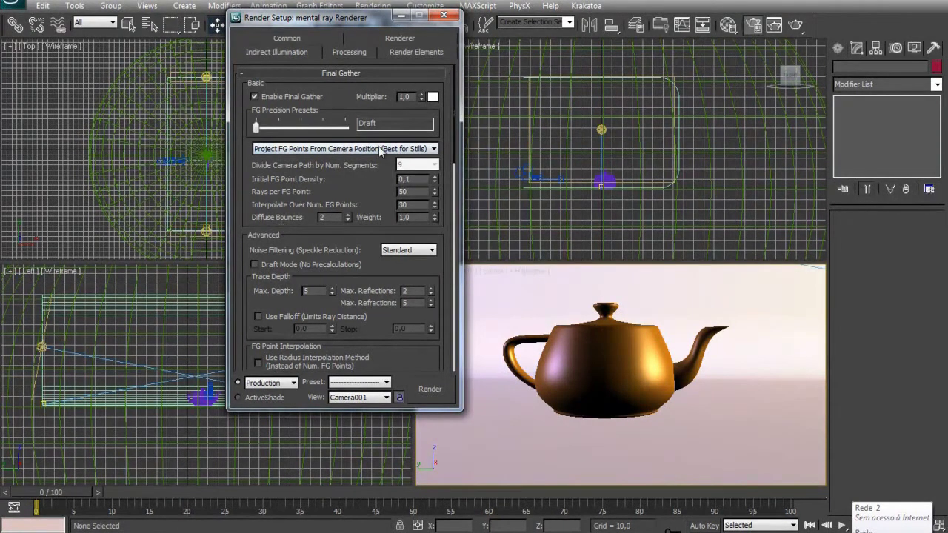
Set Samples per Pixel to minimum 1 and maximum 16 with a Mitchell filter.
{"action": "left_click", "coordinate": [400, 38]}
{"action": "left_click_drag", "start_coordinate": [377, 114], "coordinate": [381, 68]}
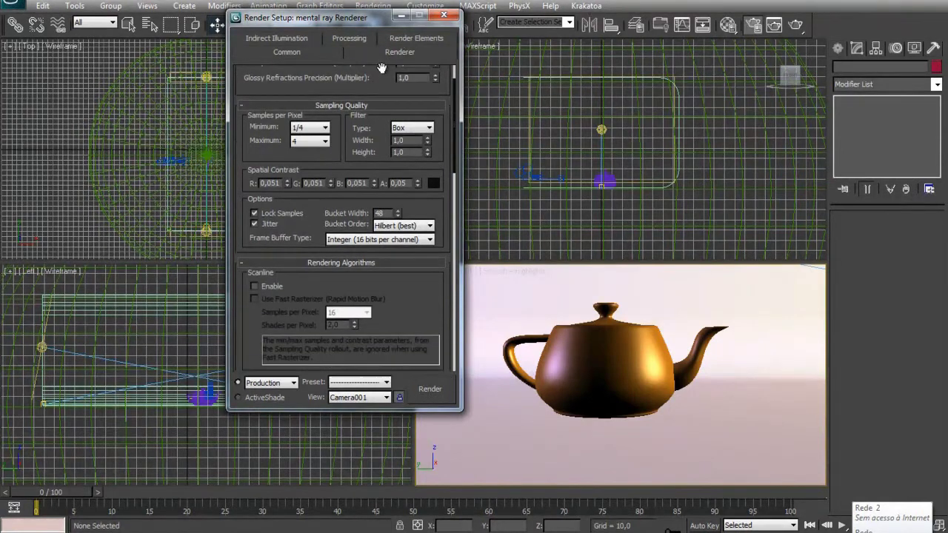
{"action": "left_click", "coordinate": [325, 128]}
{"action": "left_click", "coordinate": [315, 162]}
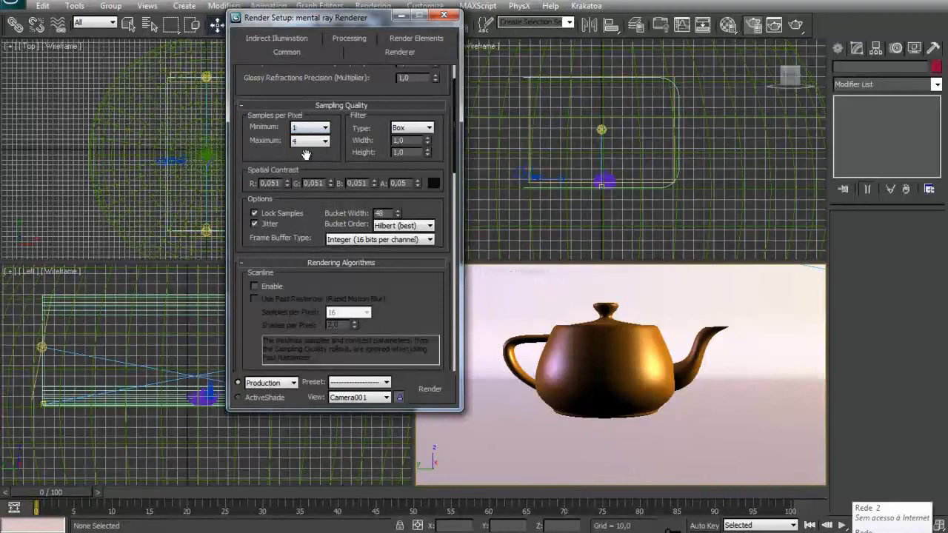
{"action": "left_click", "coordinate": [315, 143]}
{"action": "left_click", "coordinate": [305, 199]}
{"action": "left_click", "coordinate": [404, 132]}
{"action": "left_click", "coordinate": [404, 166]}
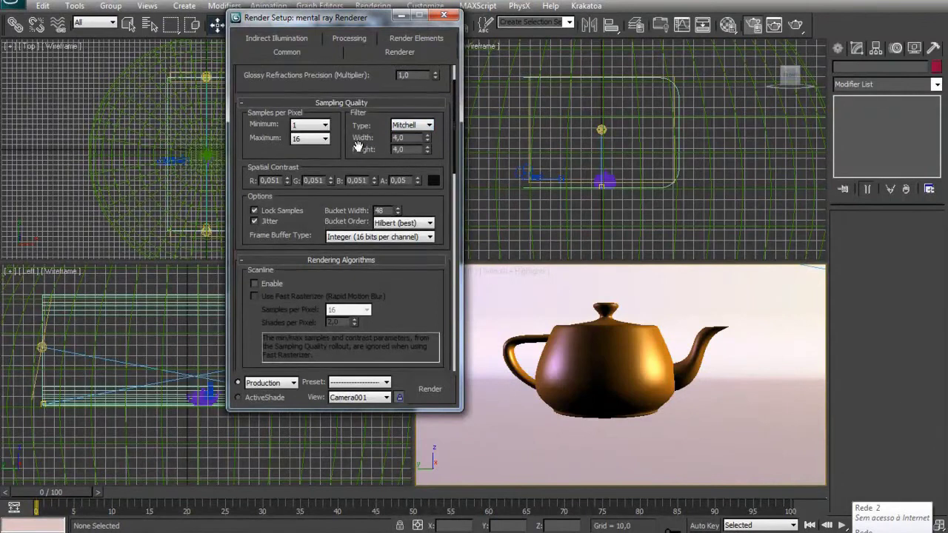
Close Render Setup and select the backdrop object Line001.
{"action": "left_click_drag", "start_coordinate": [357, 147], "coordinate": [364, 76]}
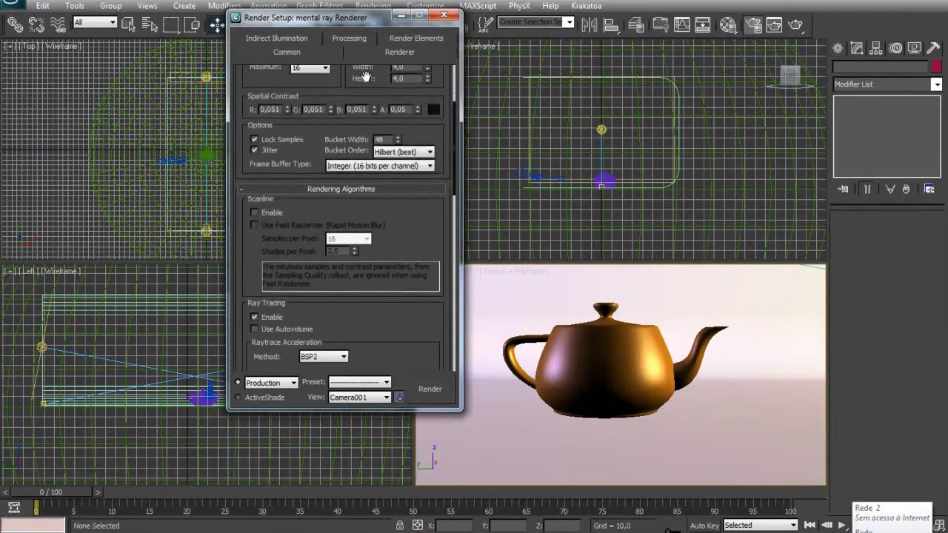
{"action": "left_click", "coordinate": [443, 15]}
{"action": "left_click", "coordinate": [518, 305]}
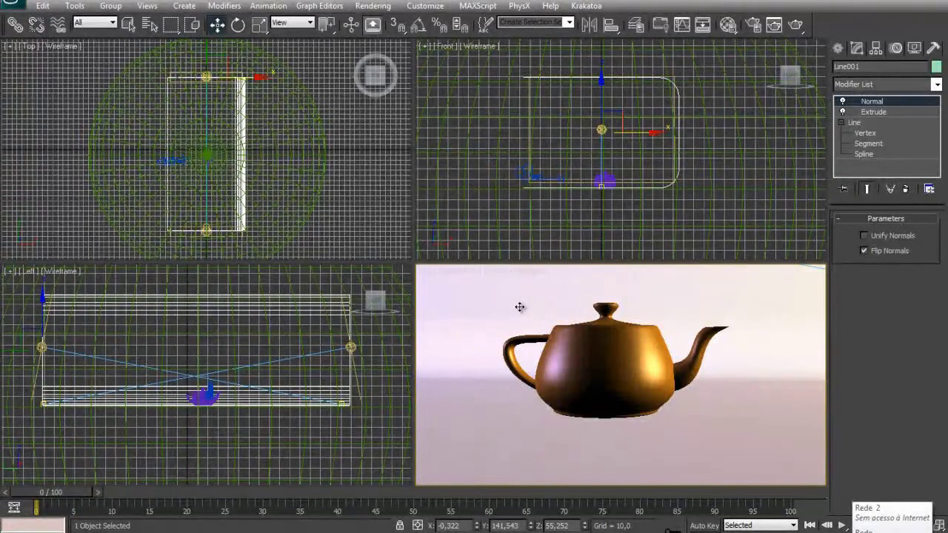
{"action": "key", "text": "shift+q"}
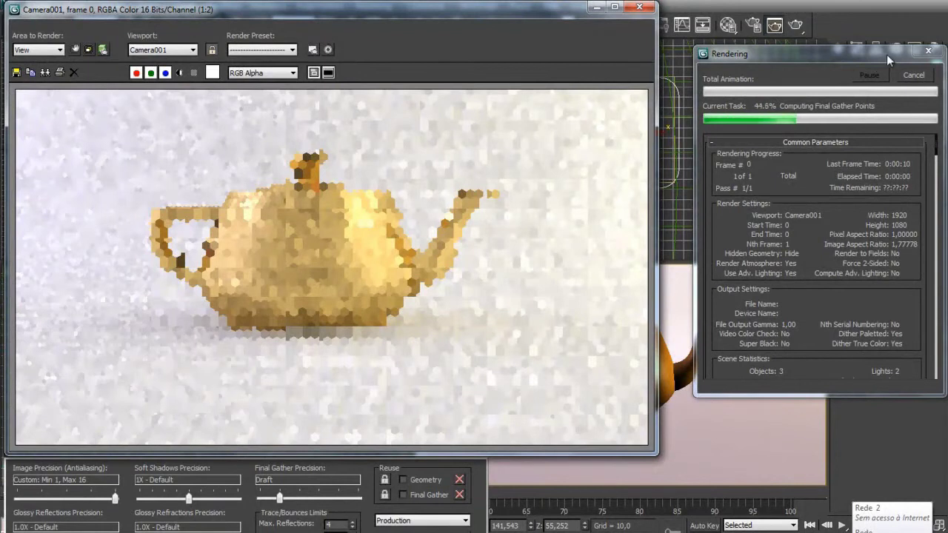
{"action": "left_click", "coordinate": [913, 76]}
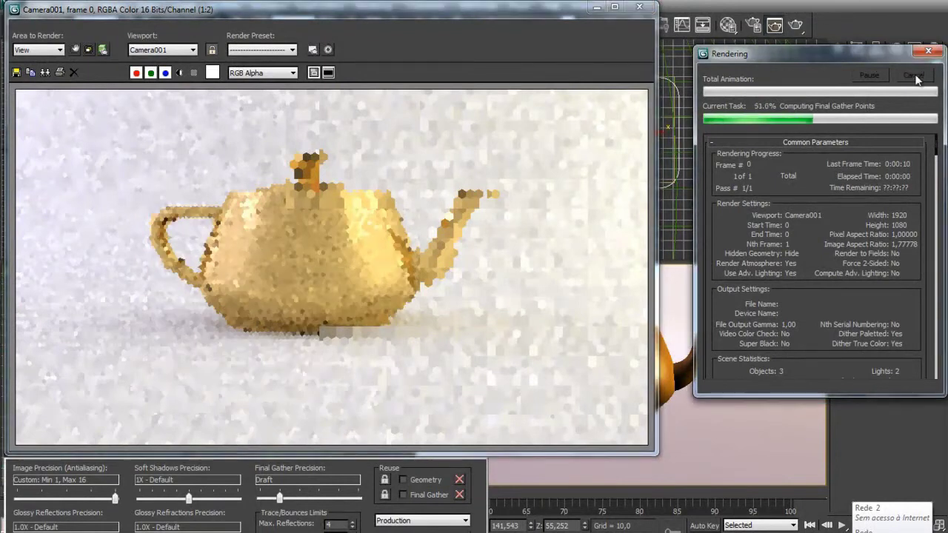
{"action": "left_click", "coordinate": [639, 6]}
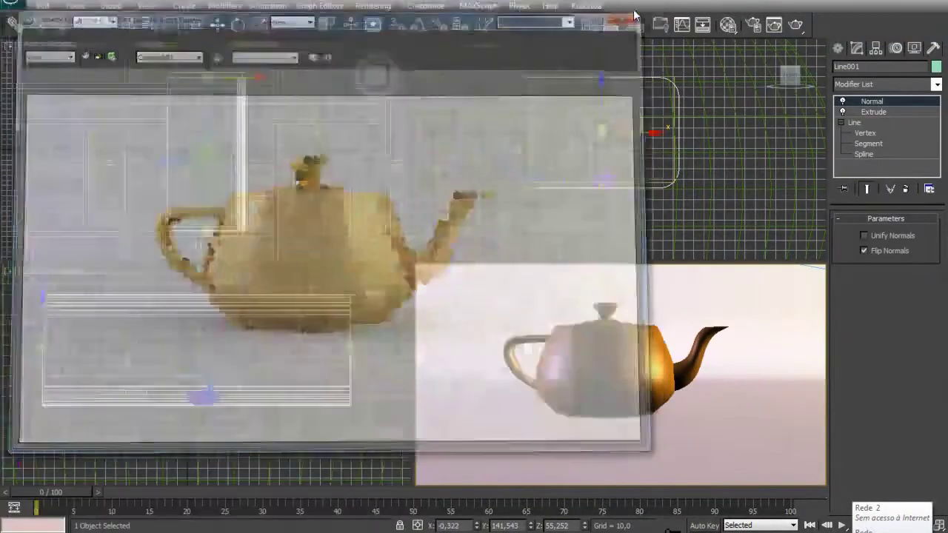
In Exposure Control, raise the mr Photographic Exposure Value to 8,0 and re-render.
{"action": "left_click", "coordinate": [373, 5]}
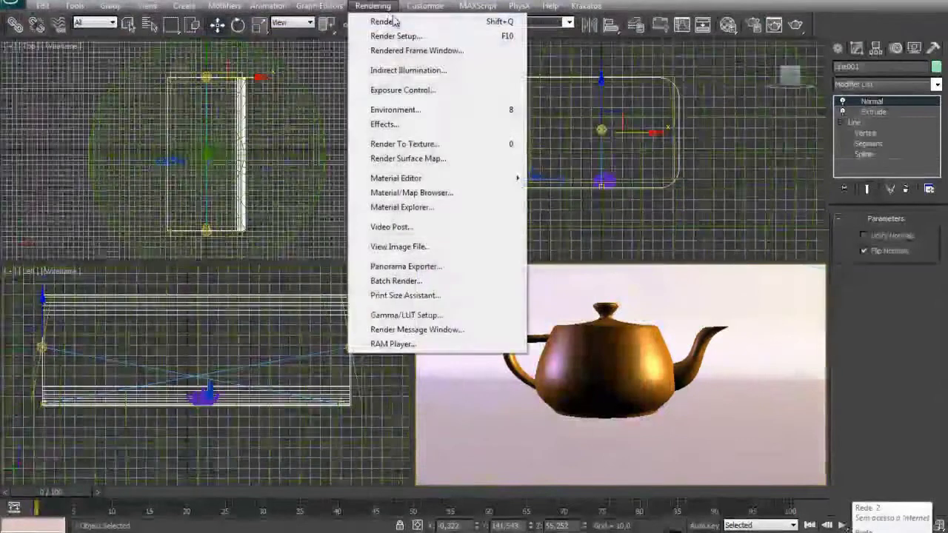
{"action": "left_click", "coordinate": [433, 90]}
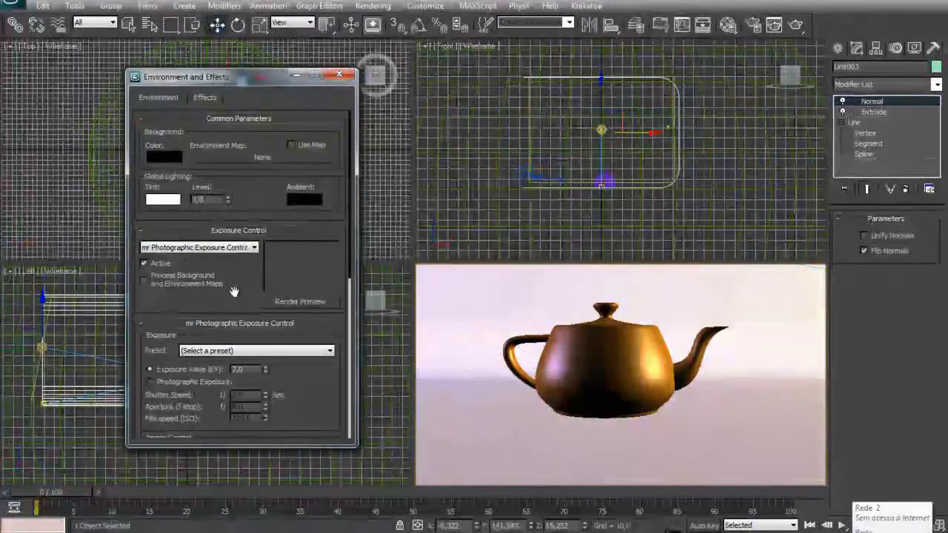
{"action": "scroll", "coordinate": [243, 249], "scroll_direction": "down", "scroll_amount": 3}
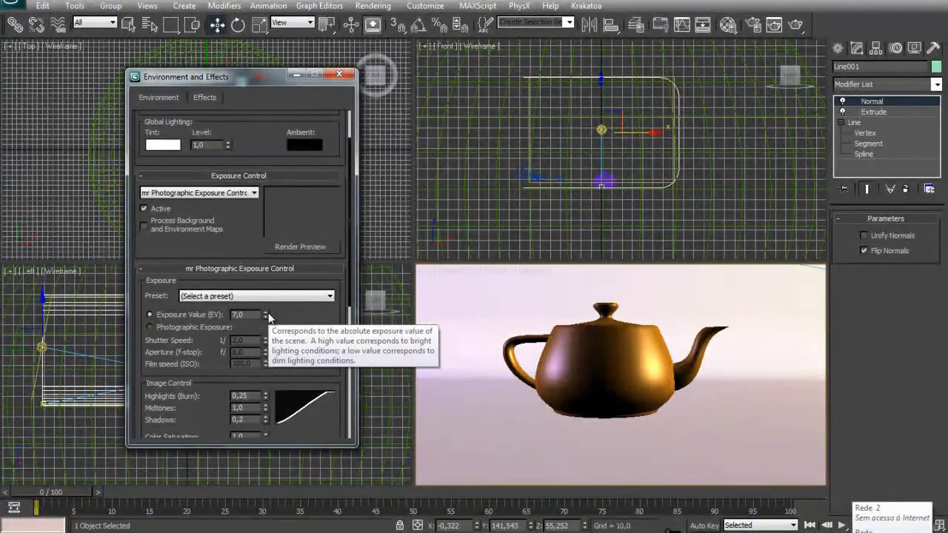
{"action": "left_click", "coordinate": [266, 312]}
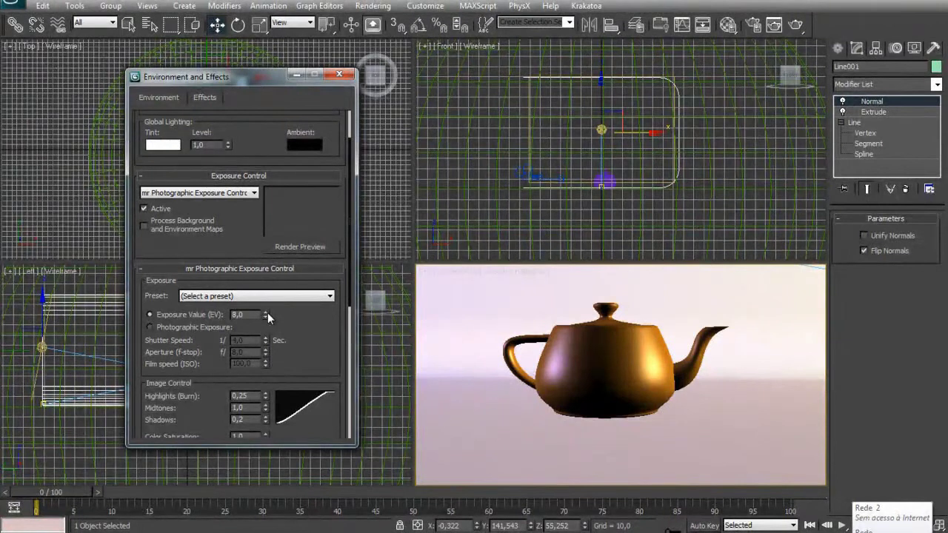
{"action": "key", "text": "shift+q"}
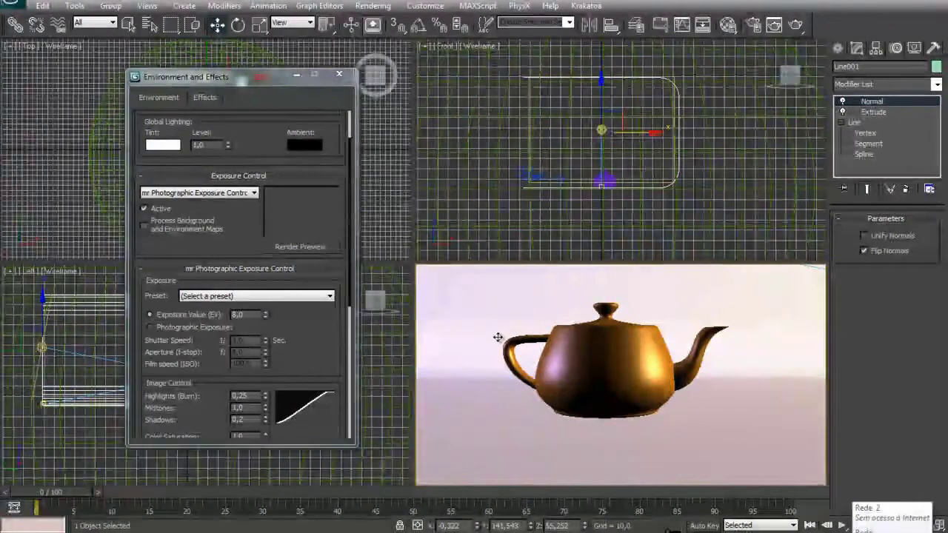